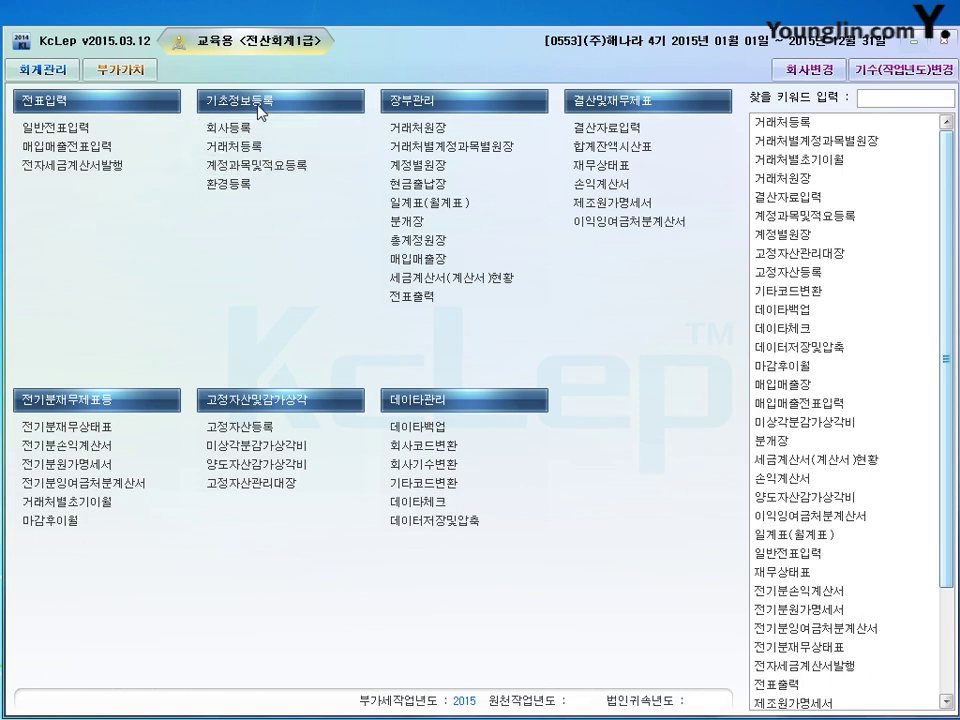
Register a credit-card partner in 거래처등록 with code 99700, name 삼진카드 and type 매출.
click(248, 150)
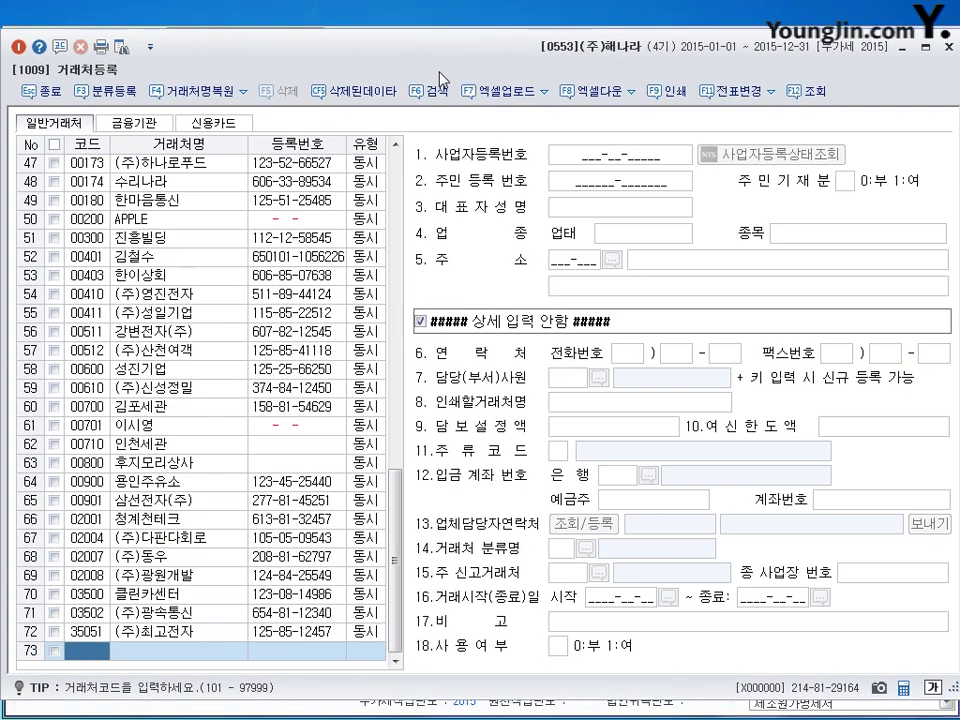
click(215, 122)
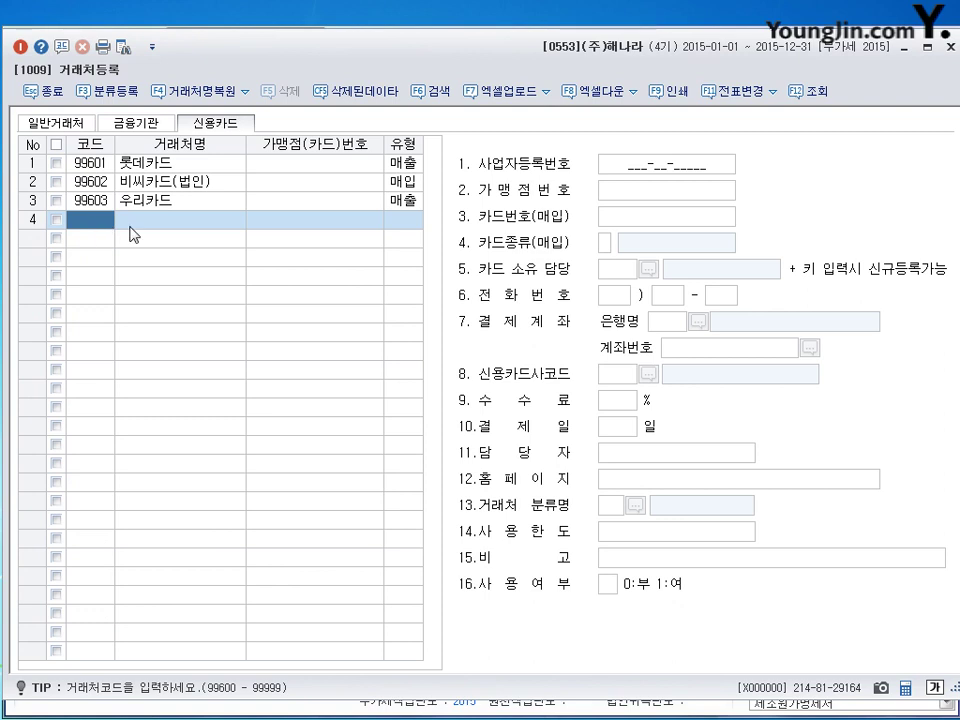
text(99700)
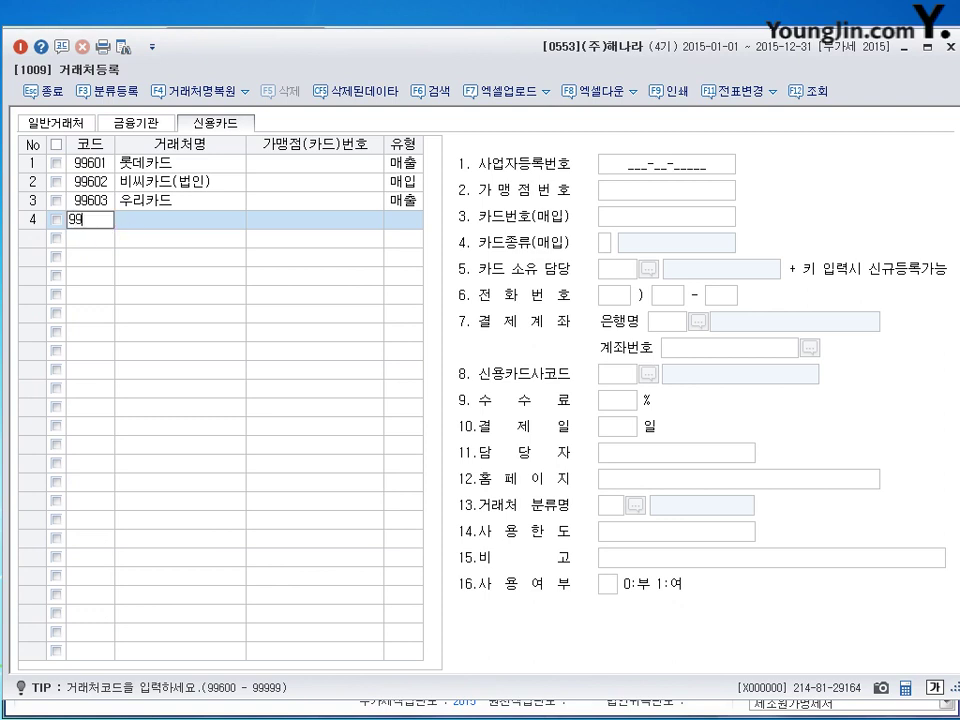
key(Return)
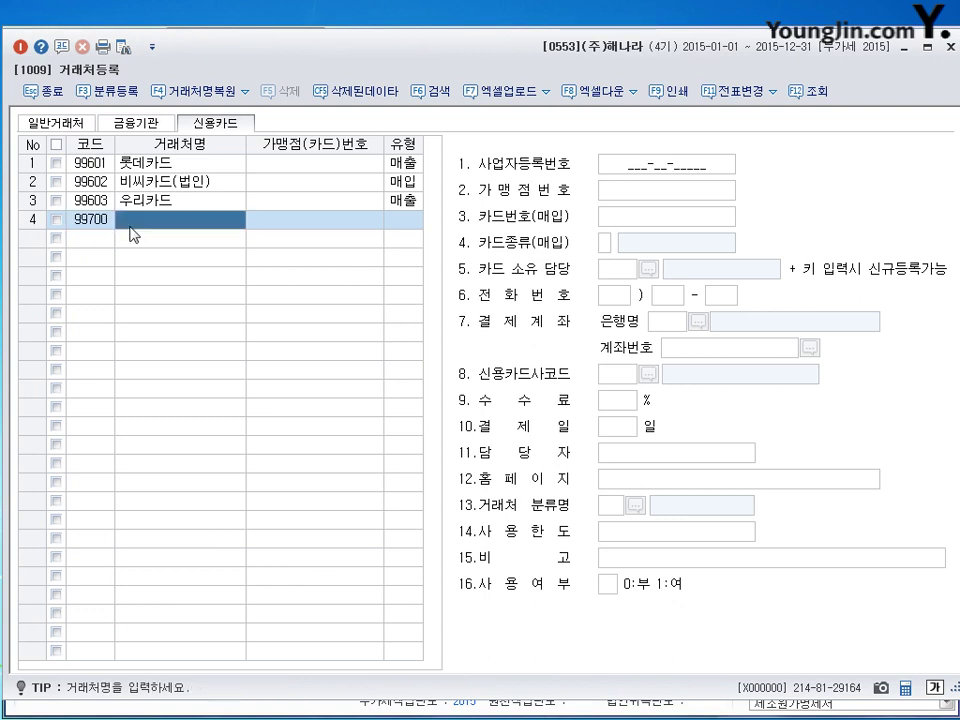
text(삼진)
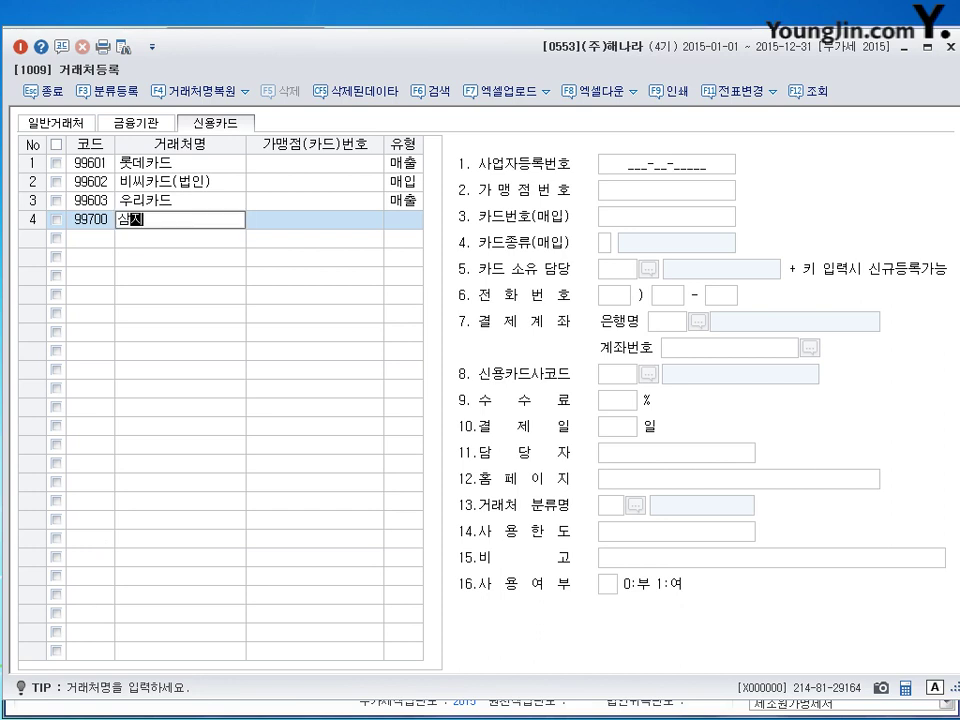
text(카드)
key(Return)
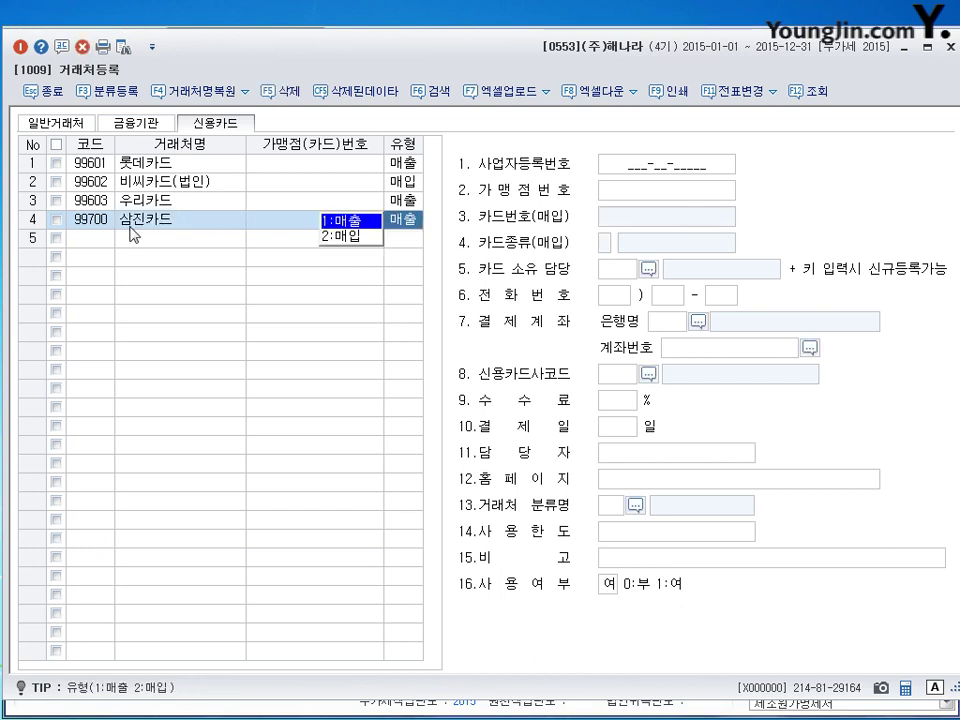
click(367, 224)
Enter the merchant number (가맹점번호) for the 삼진카드 entry.
click(636, 191)
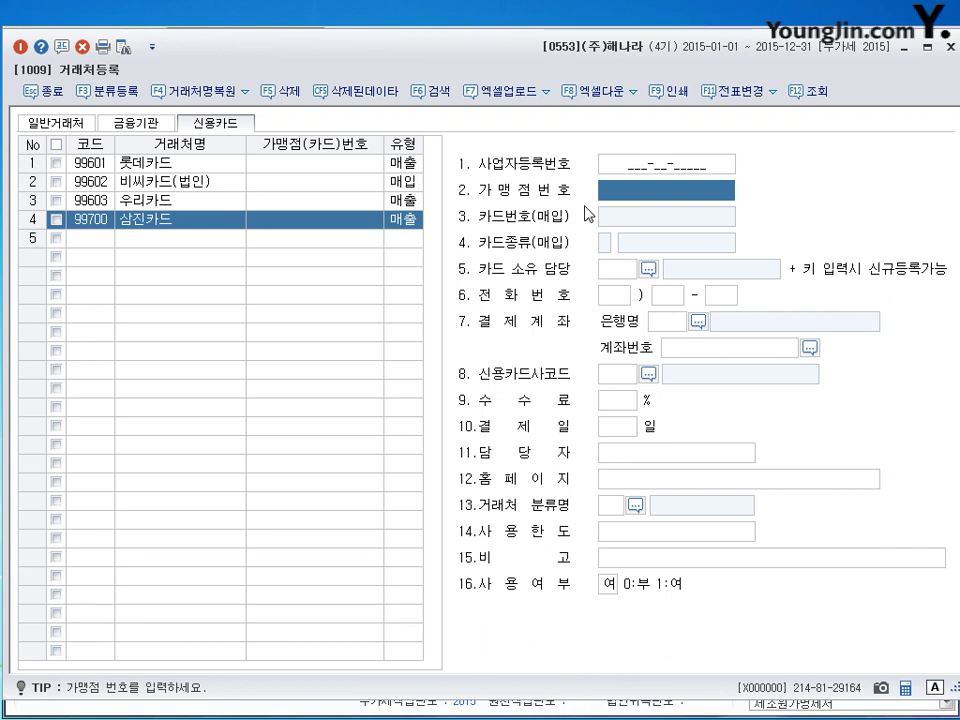
text(7)
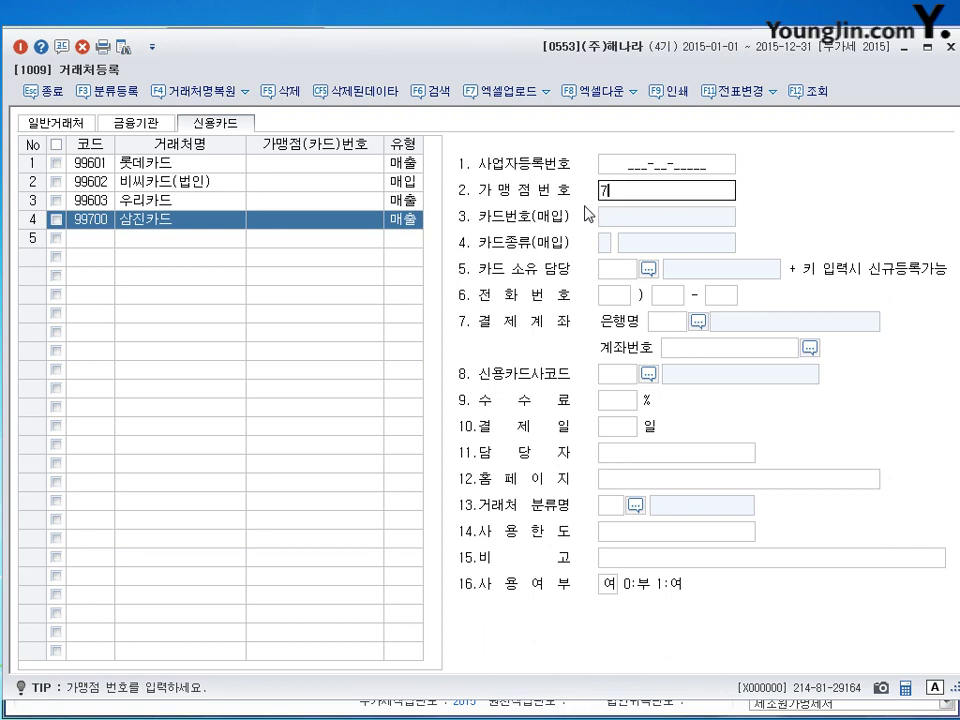
text(65004501)
key(Return)
click(334, 236)
key(Up)
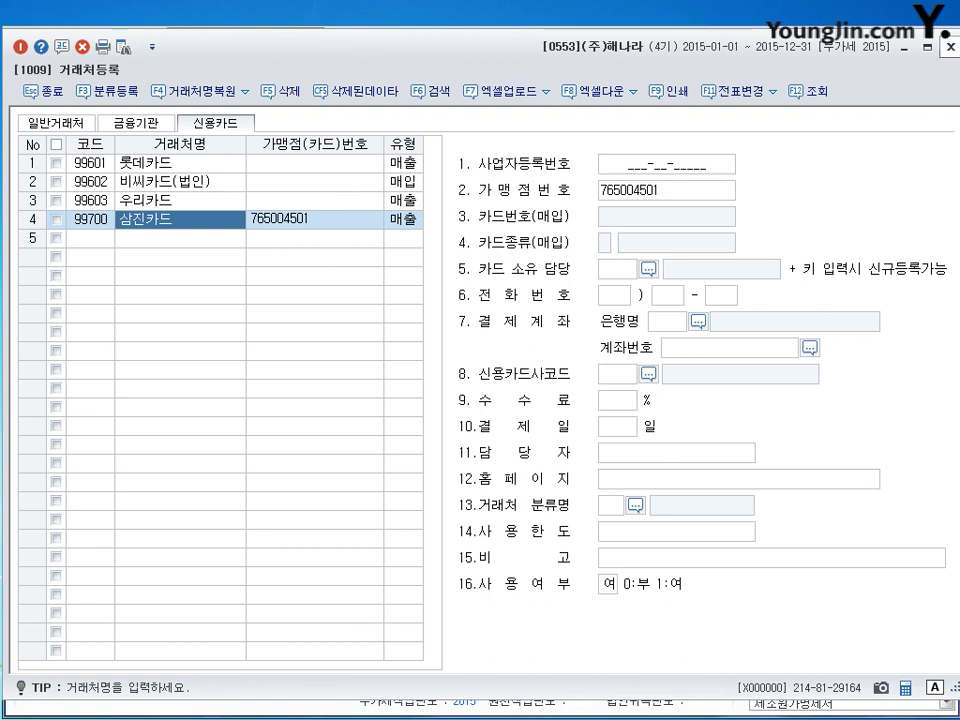
Close the partner registration and open the prior-period balance sheet (전기분재무상태표).
click(951, 46)
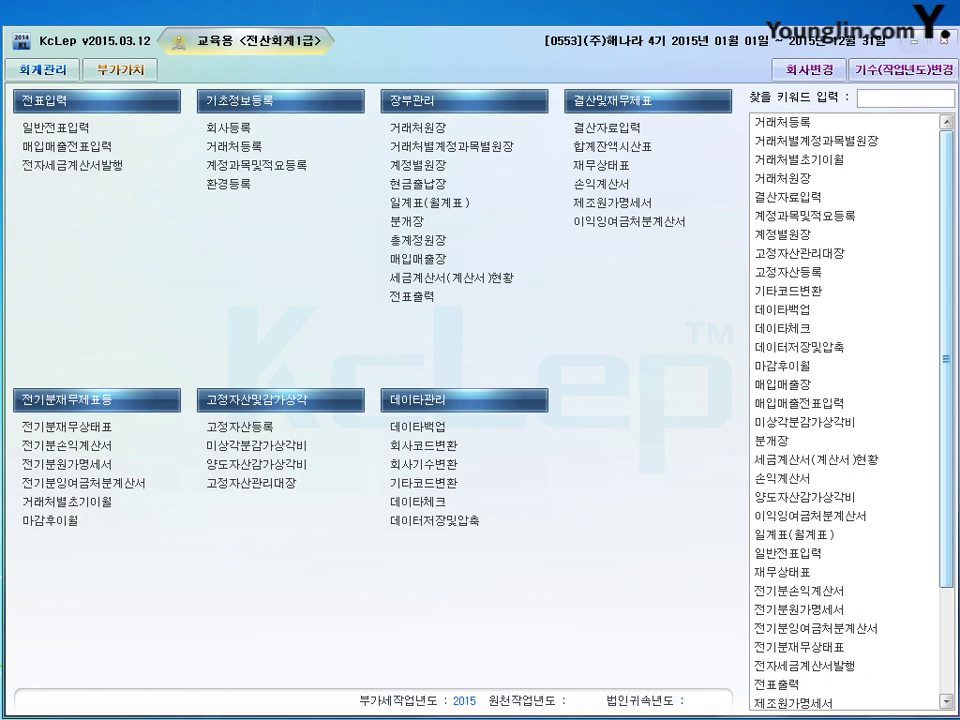
click(65, 430)
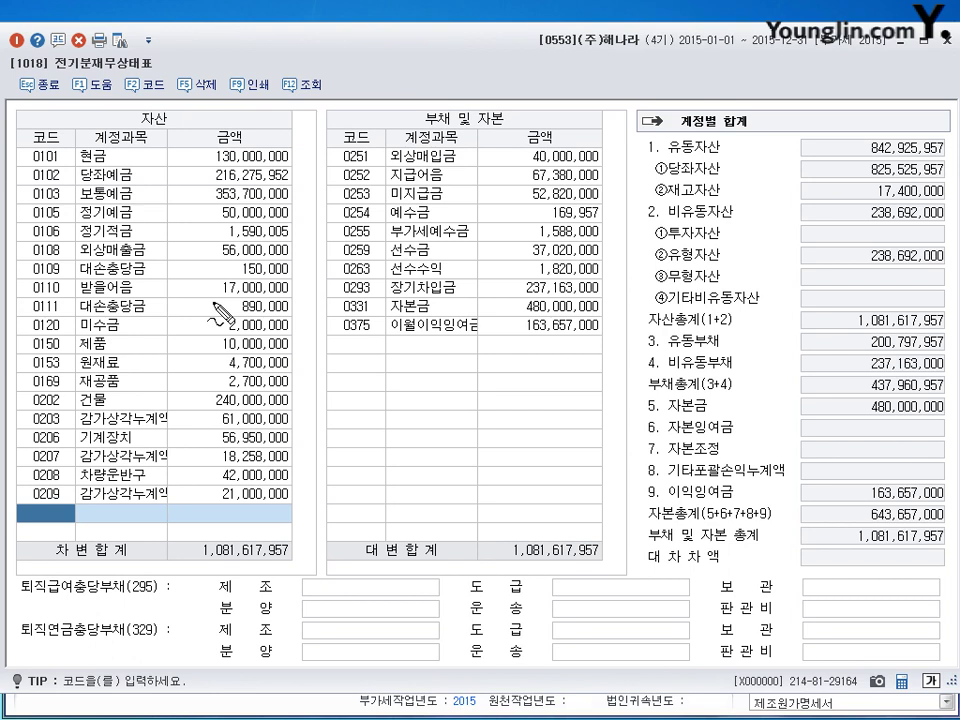
mouse_move(156, 290)
mouse_down()
mouse_move(150, 312)
mouse_move(230, 316)
mouse_move(310, 312)
mouse_move(307, 304)
mouse_move(343, 292)
mouse_move(333, 303)
mouse_move(350, 345)
mouse_up()
mouse_move(398, 292)
mouse_down()
mouse_move(440, 305)
mouse_move(450, 325)
mouse_move(458, 302)
mouse_move(485, 328)
mouse_move(493, 302)
mouse_move(611, 322)
mouse_move(616, 346)
mouse_move(628, 330)
mouse_up()
drag(633, 324, 640, 330)
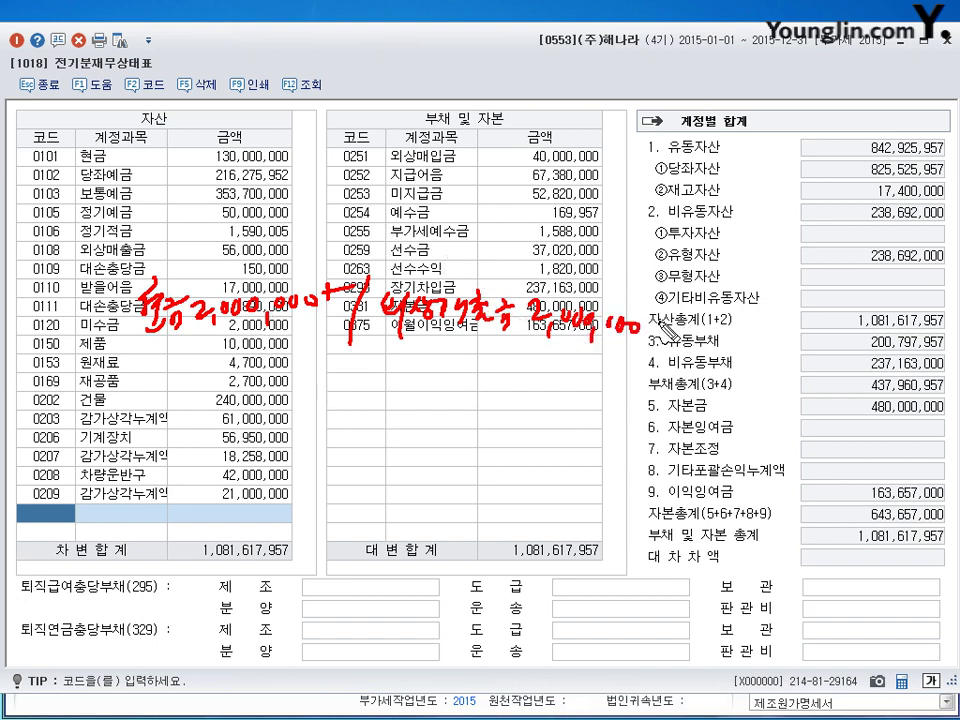
drag(655, 320, 712, 319)
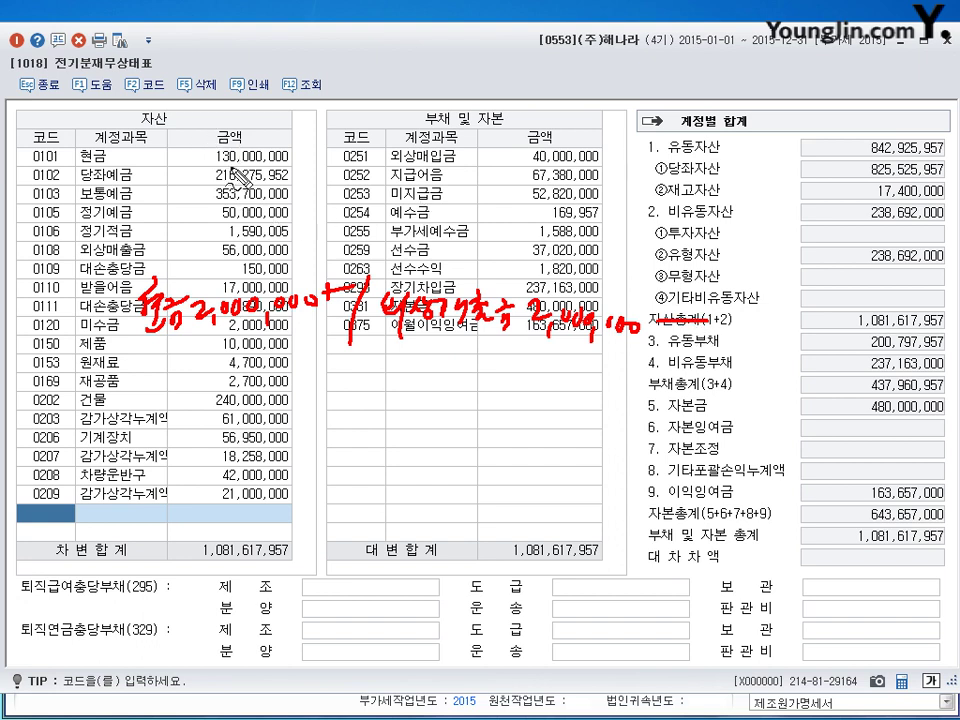
drag(187, 148, 222, 140)
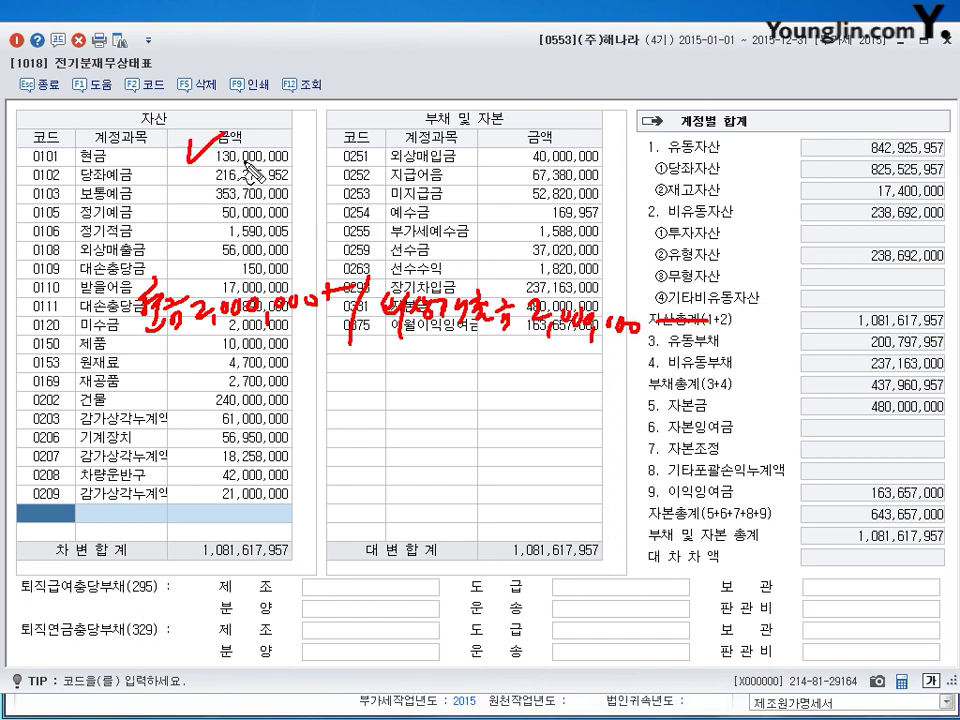
drag(182, 234, 219, 229)
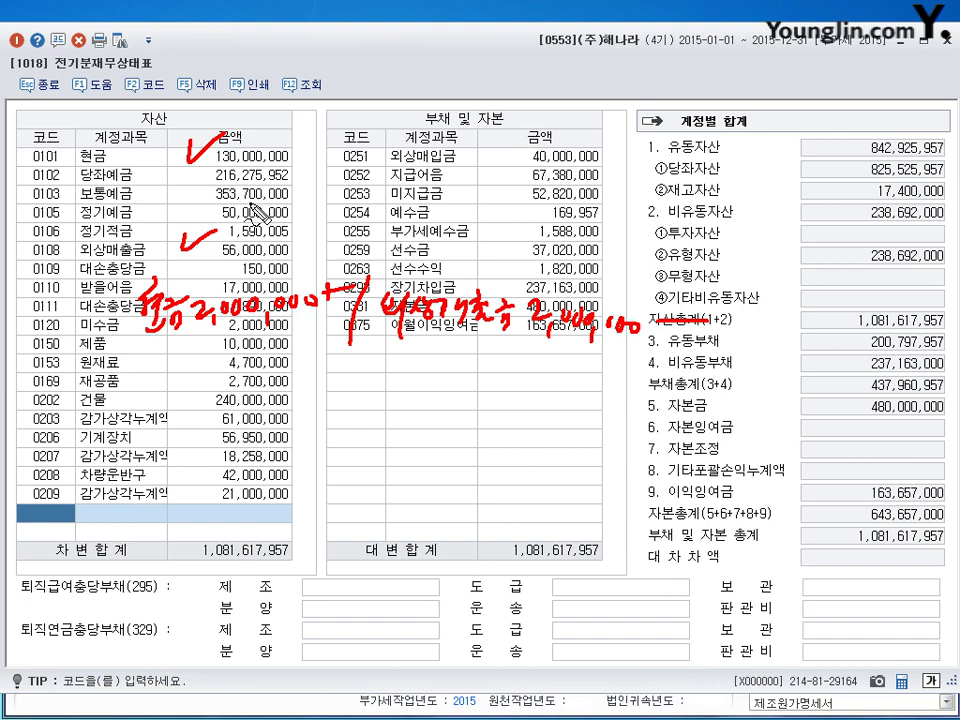
key(Escape)
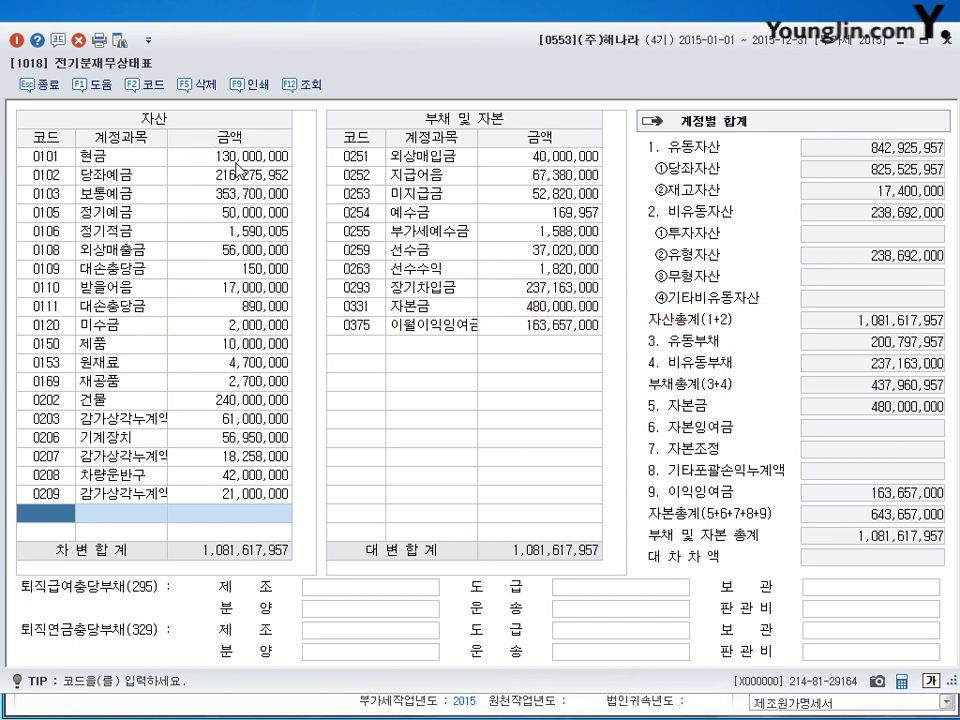
Set the amount of the cash account (0101 현금) to 132,000,000 in the prior-period balance sheet.
click(238, 160)
text(1320006000)
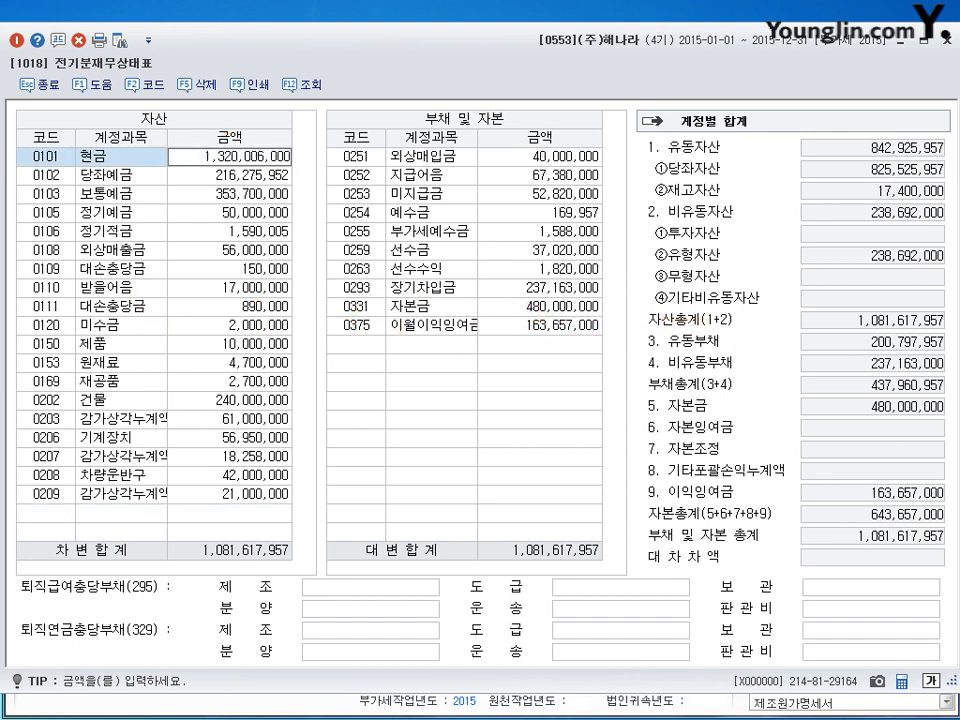
key(BackSpace)
key(BackSpace)
key(BackSpace)
key(BackSpace)
key(BackSpace)
key(BackSpace)
key(BackSpace)
text(000000)
key(Return)
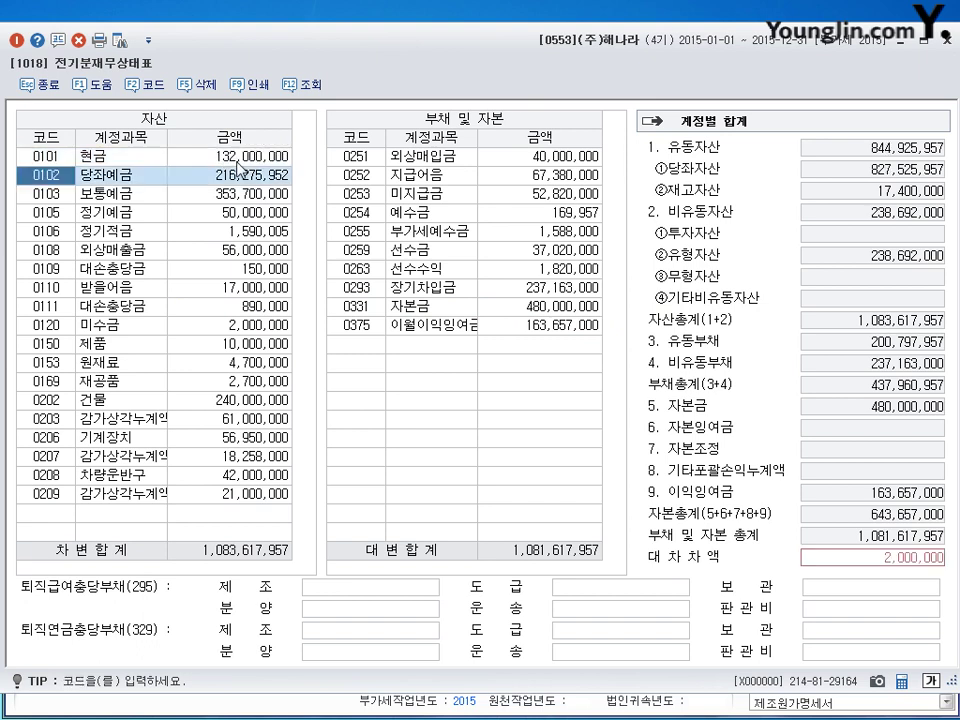
Set the amount of accounts receivable (0108 외상매출금) to 54,000,000 and close the prior-period balance sheet.
click(230, 249)
text(54000000)
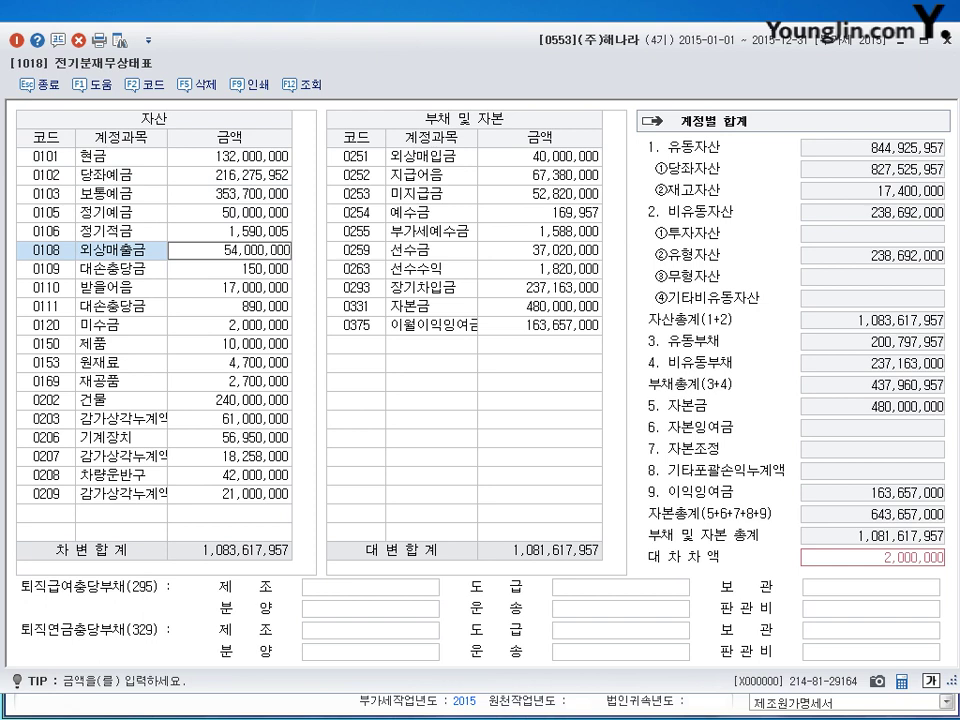
key(Return)
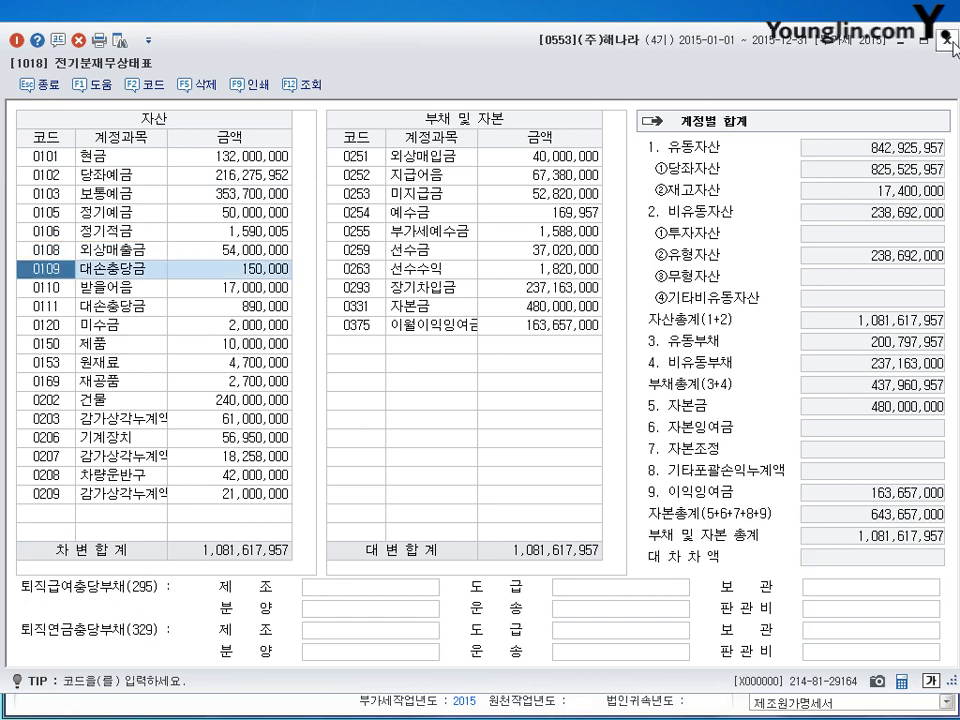
key(Escape)
In 거래처별초기이월, set (주)영서물산's opening balance under 외상매출금 to 24,000,000, then close the form.
click(80, 501)
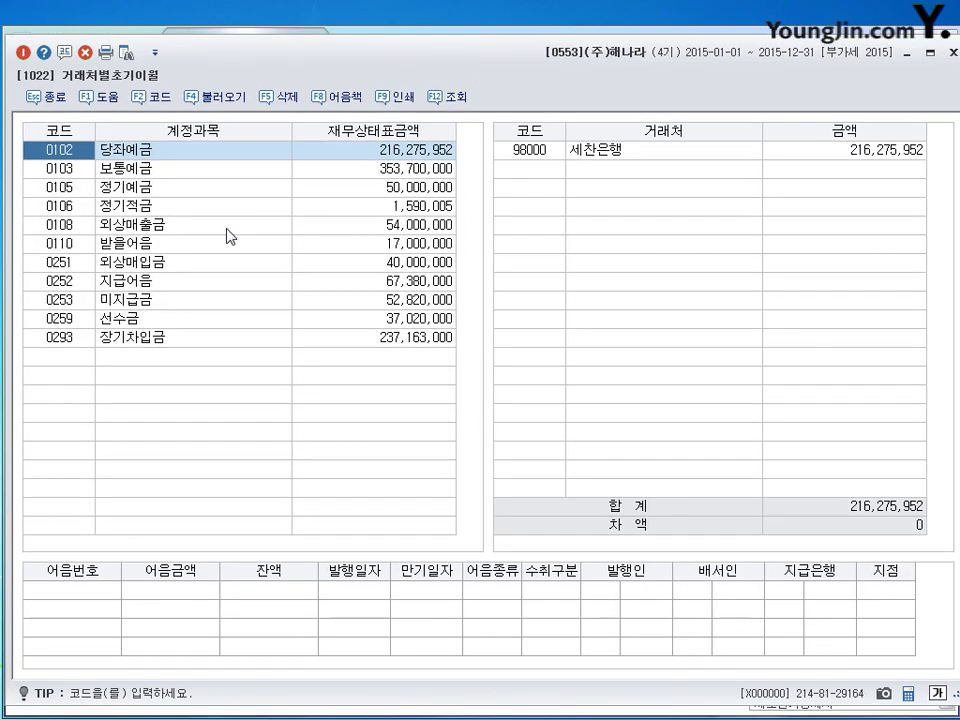
click(125, 240)
click(645, 169)
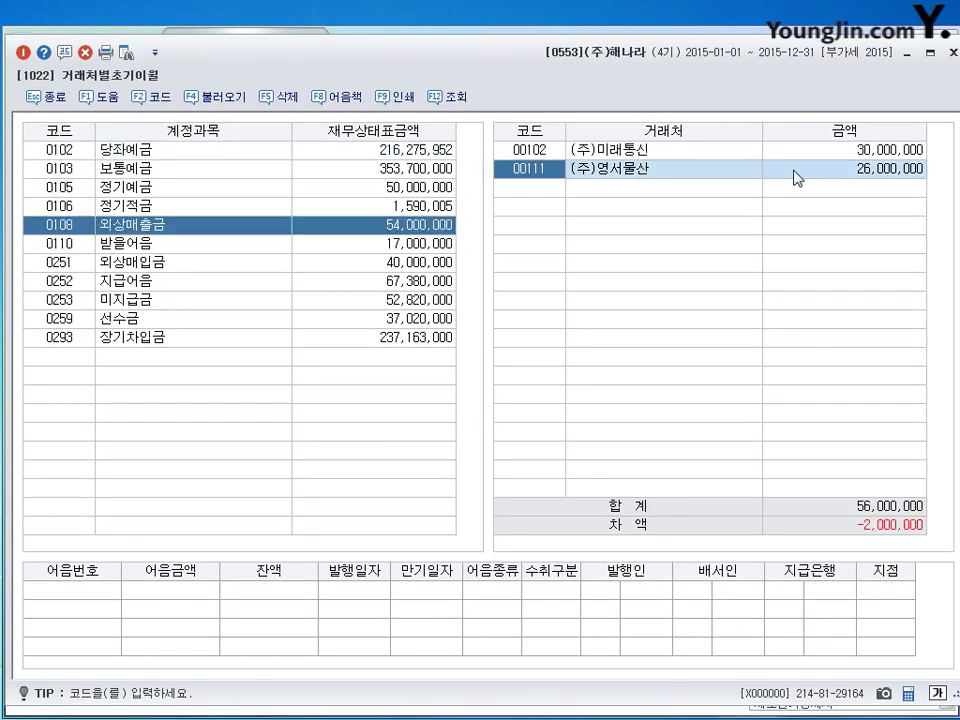
click(868, 178)
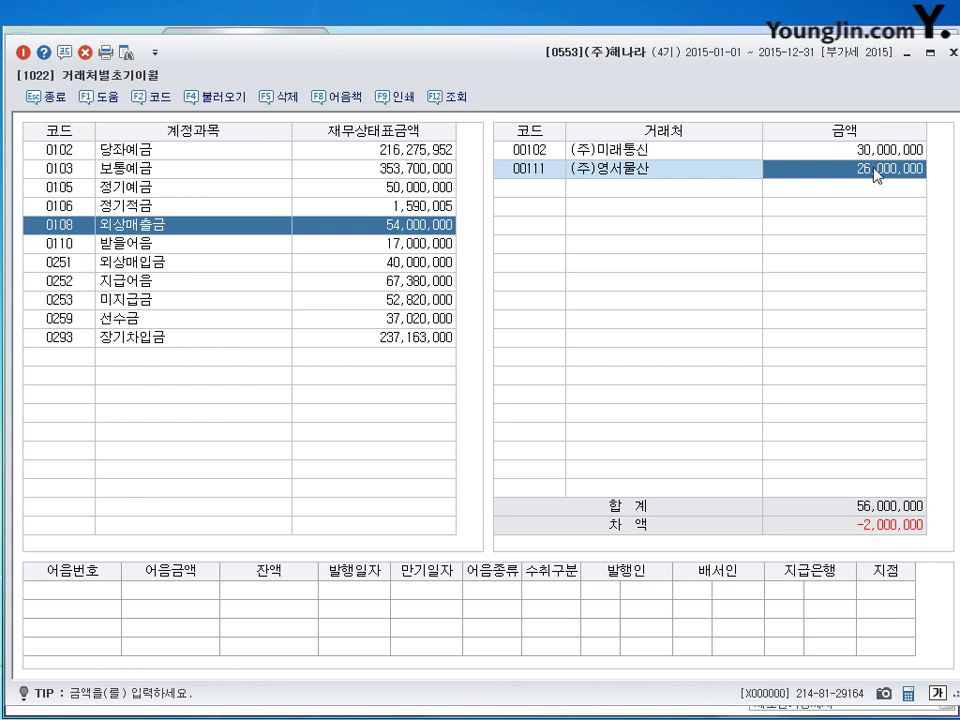
text(24000000)
key(Return)
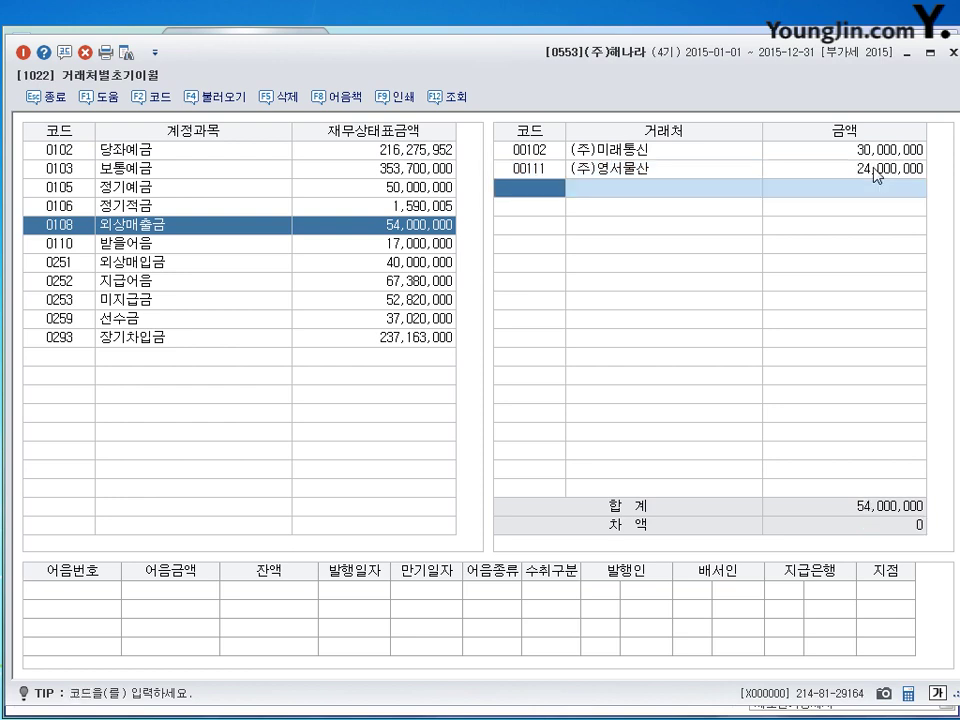
click(953, 52)
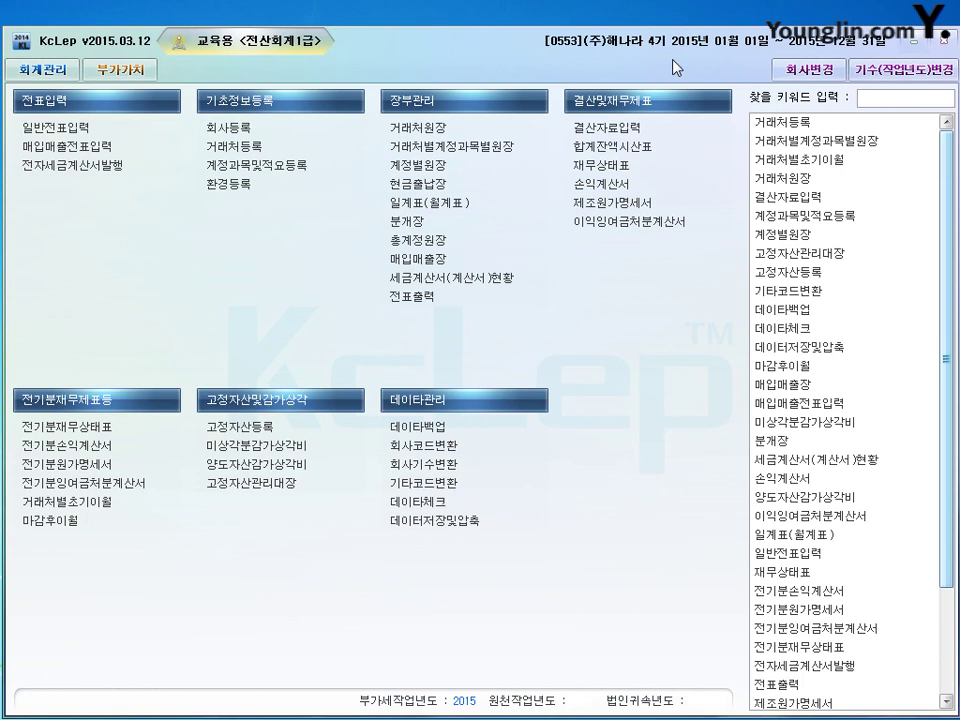
In 회사등록, correct the last digit of (주)해나라's business registration number and accept the duplicate number.
click(233, 131)
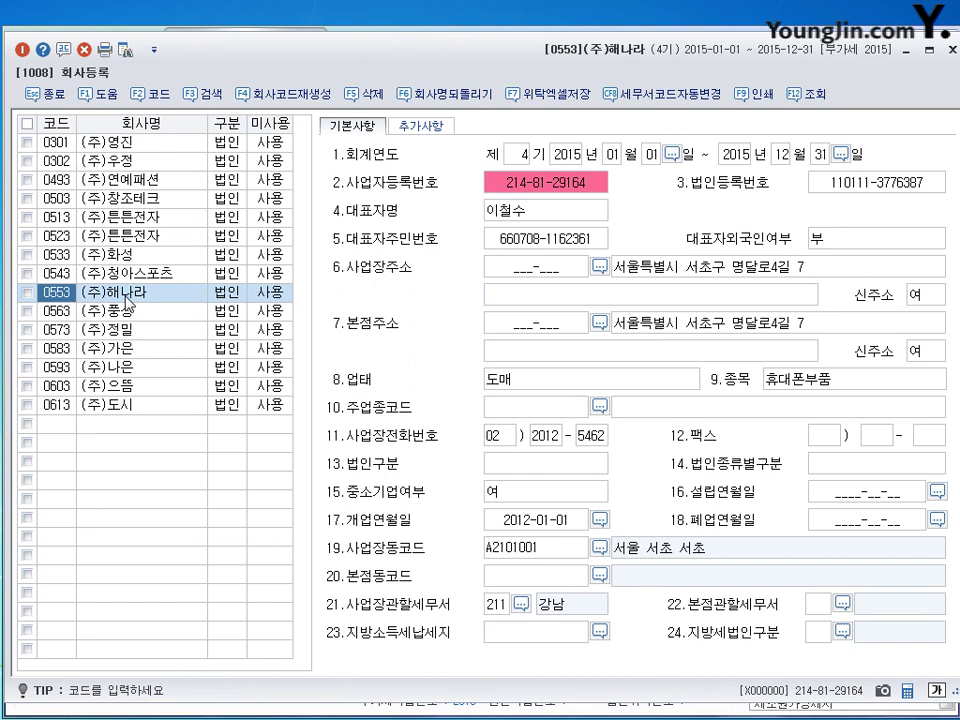
click(542, 200)
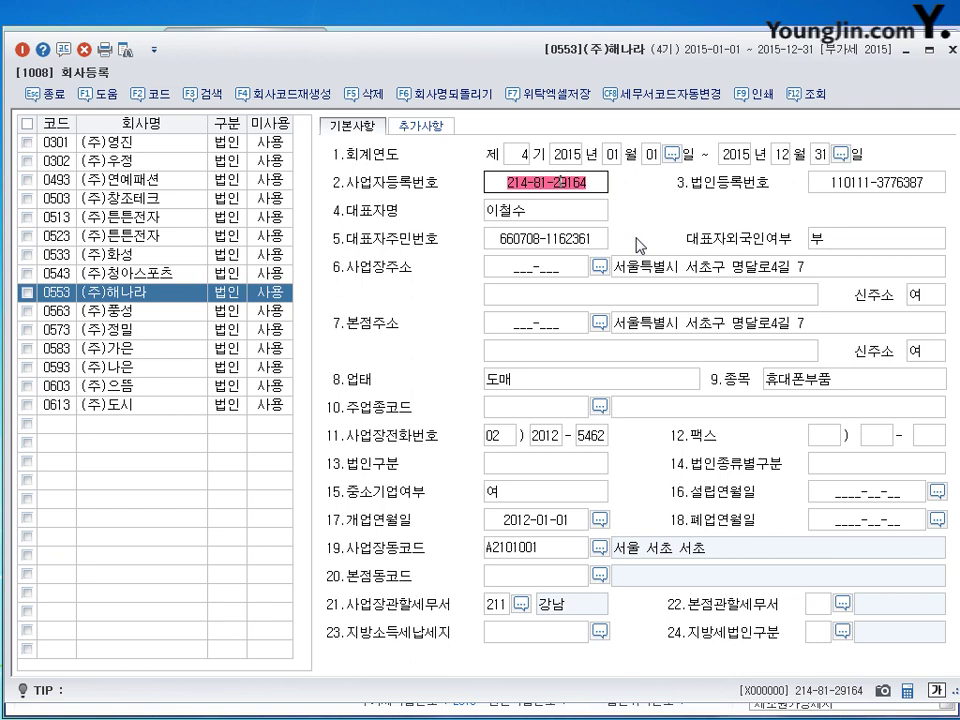
text(7)
key(Return)
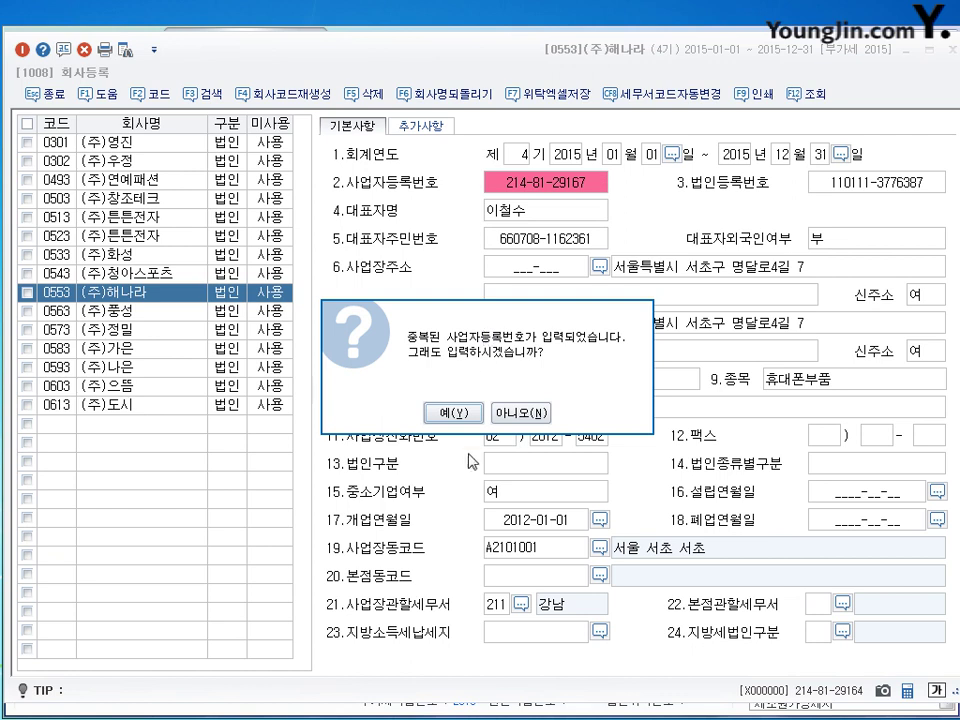
click(449, 413)
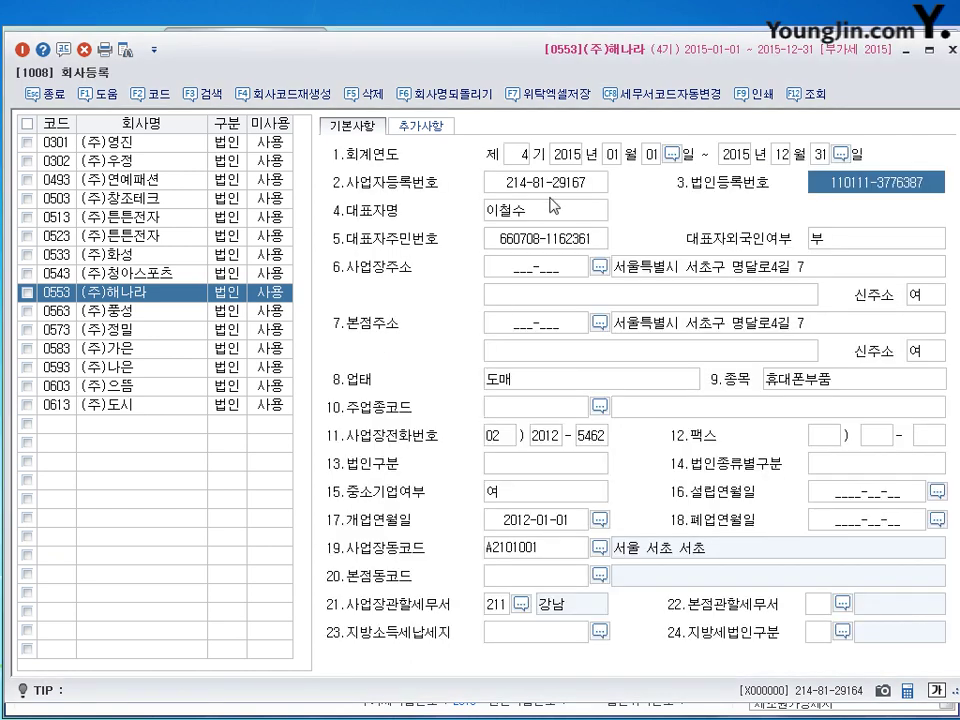
key(Return)
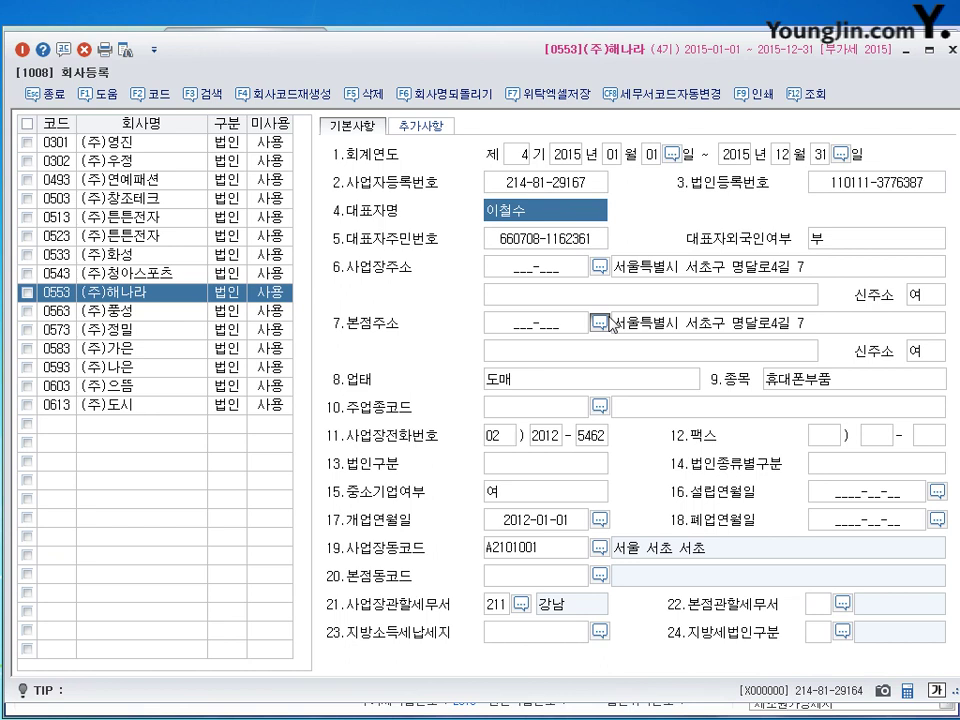
Set the business opening date (개업연월일) of (주)해나라 to 2012-07-01.
click(546, 390)
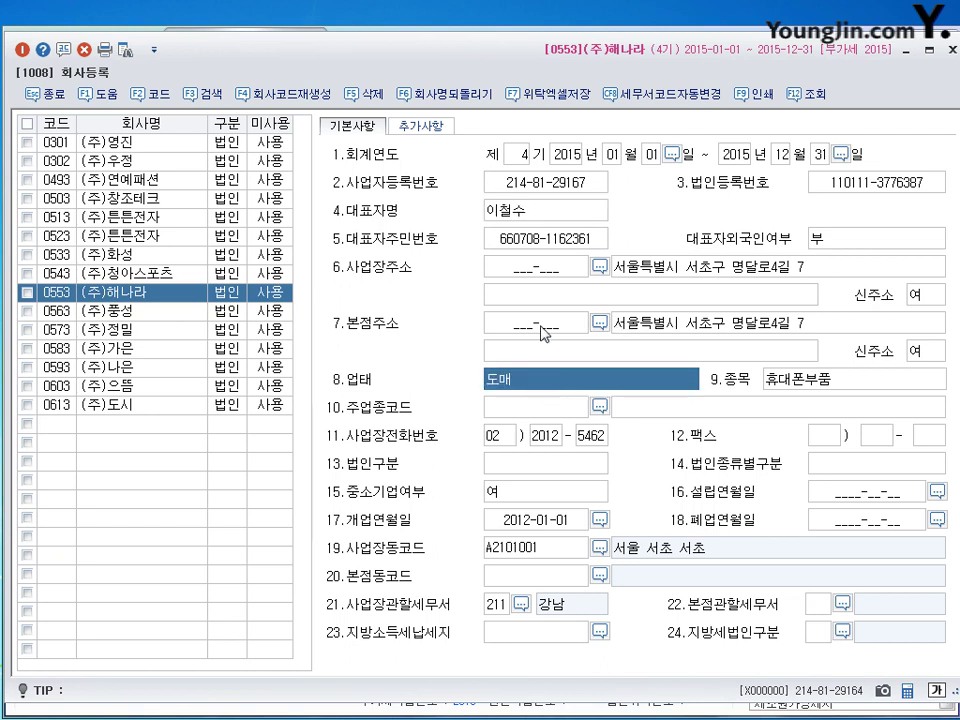
click(532, 216)
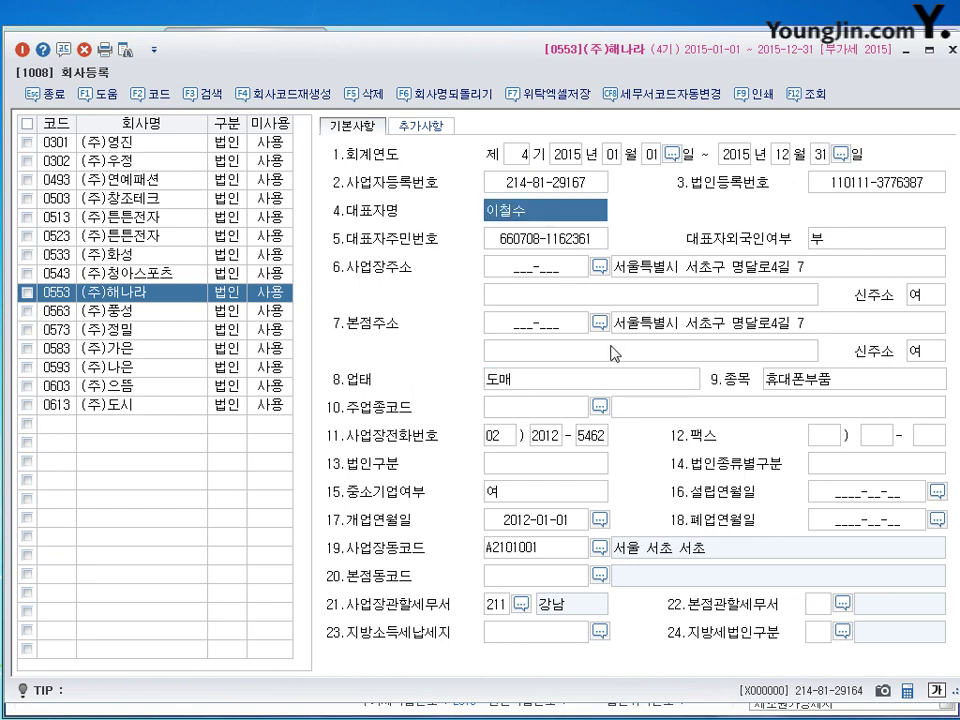
click(550, 524)
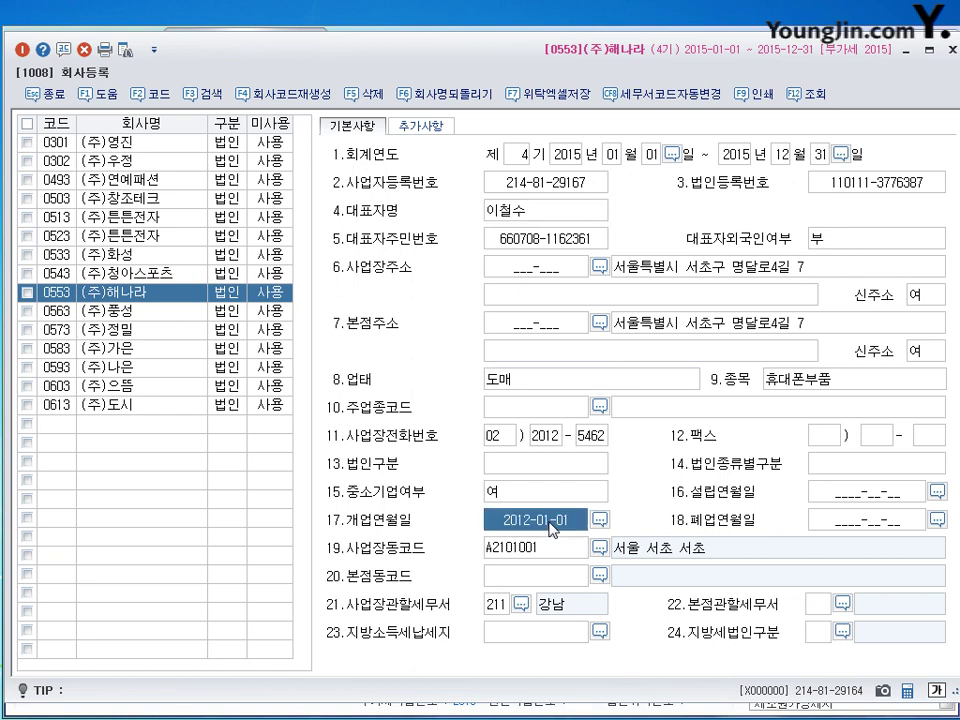
text(201207)
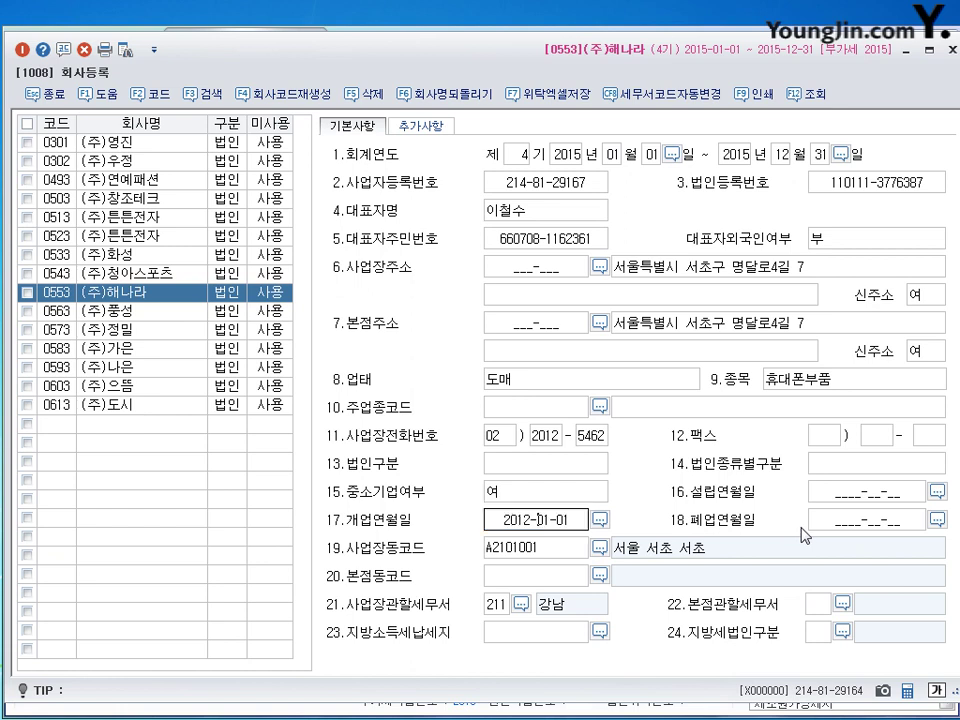
key(Return)
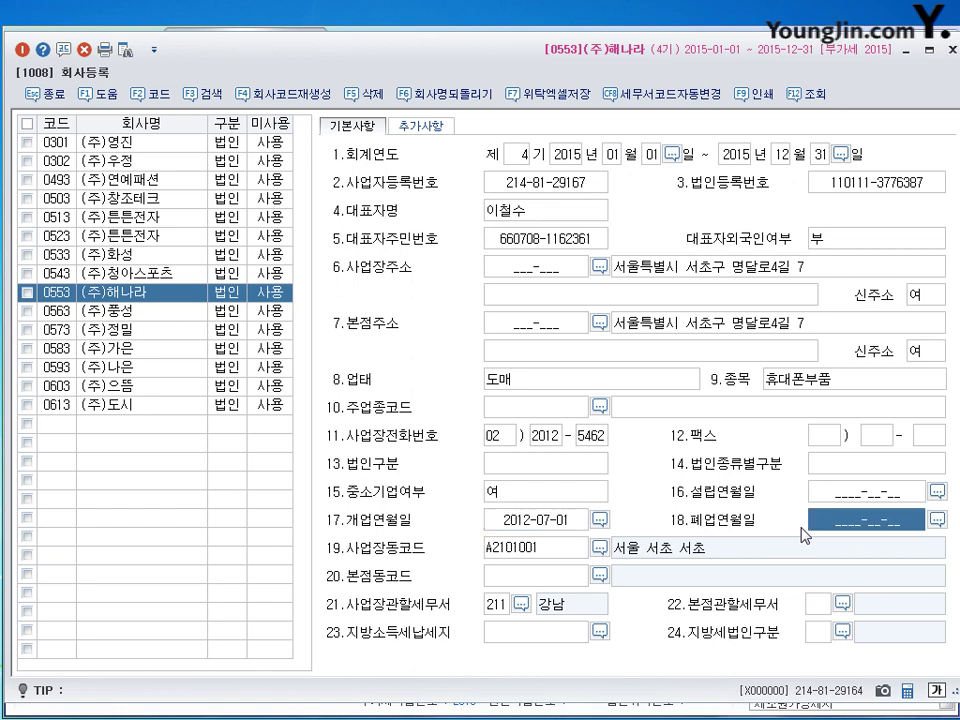
Set the business type (8.업태) of (주)해나라 to 제조 in the company registration.
click(852, 182)
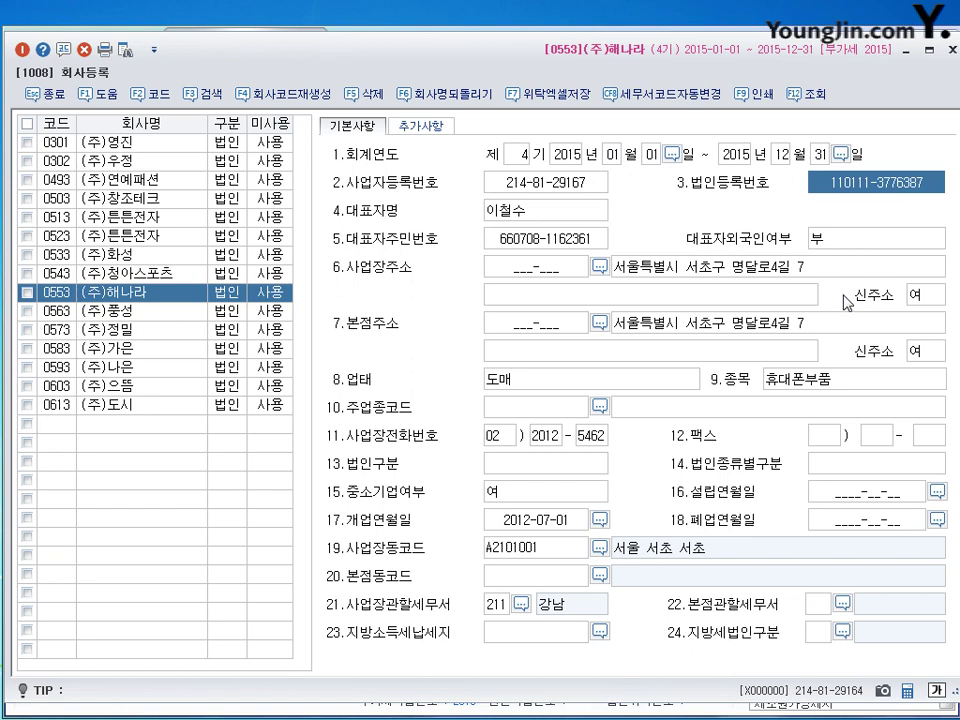
click(760, 266)
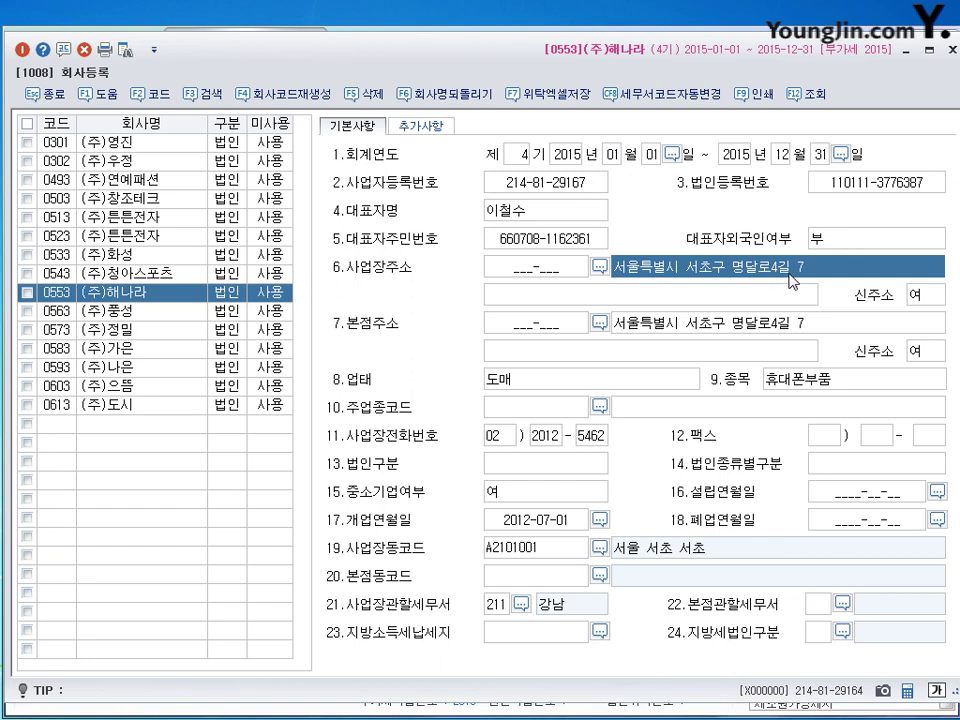
click(605, 378)
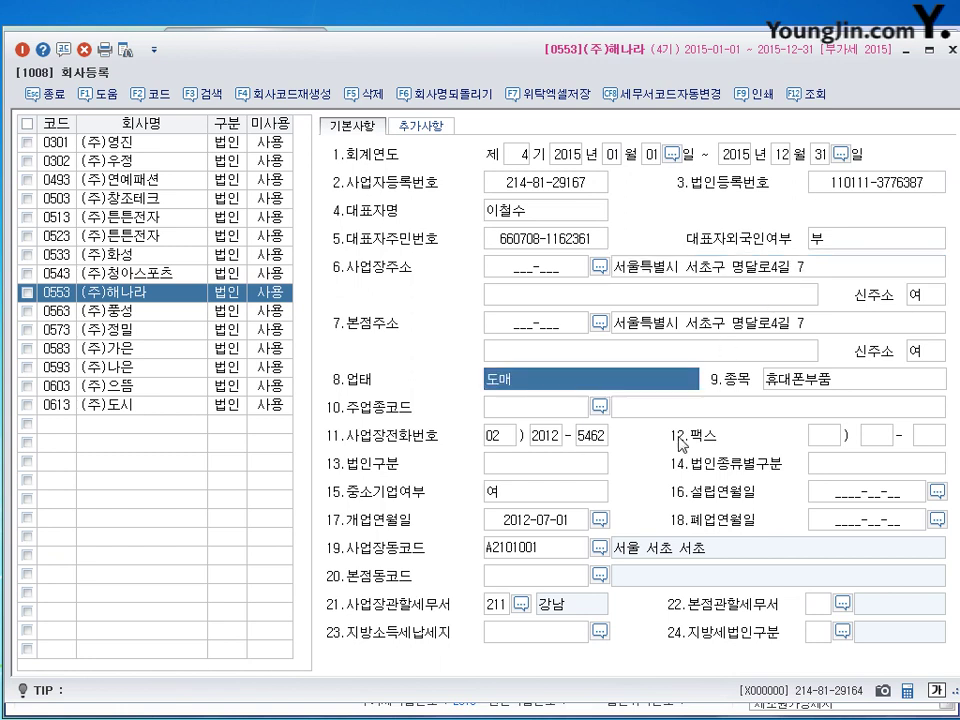
text(젲)
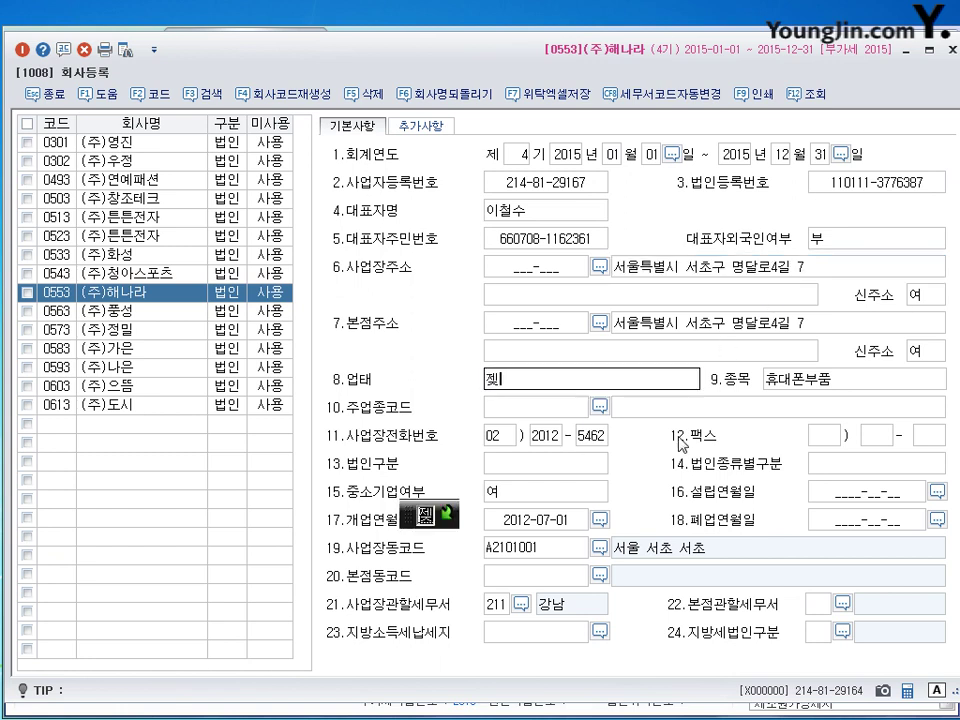
text(조)
key(Return)
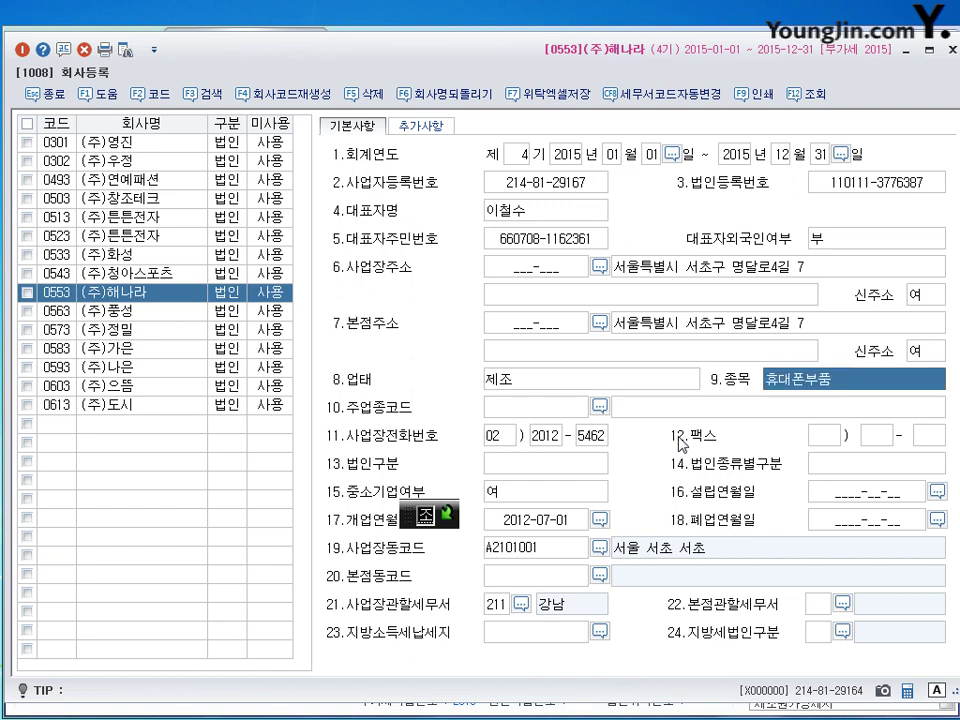
Set the business item (9.종목) of (주)해나라 to 스포츠용품.
text(스포츠)
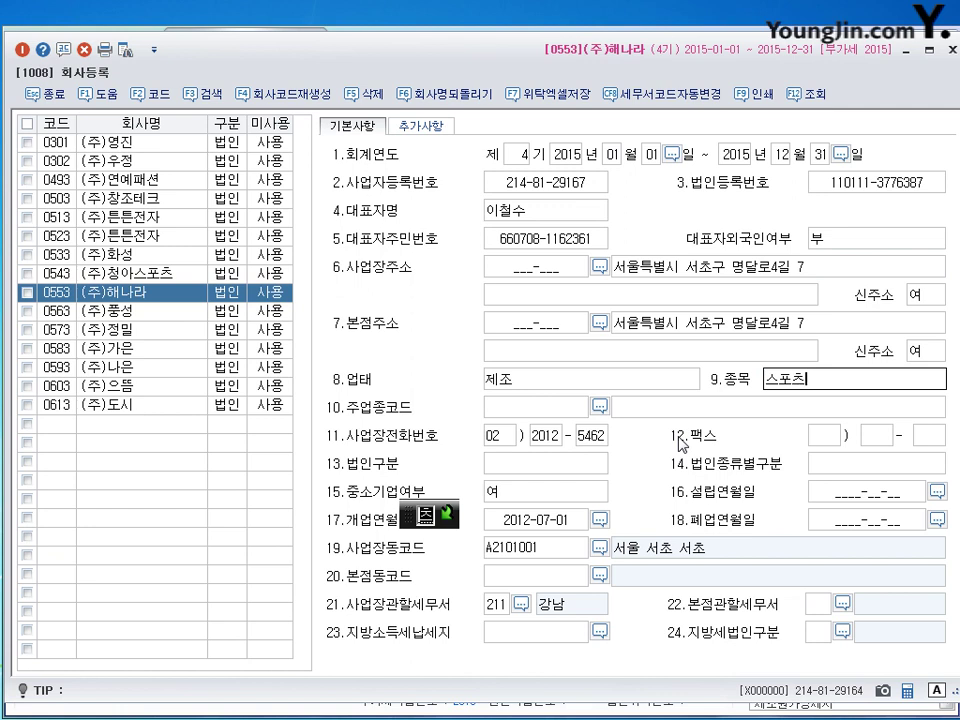
text(ㅇㅅㅇ)
key(BackSpace)
key(BackSpace)
text(ㅇㅅ)
key(BackSpace)
key(BackSpace)
key(BackSpace)
text(츠용품)
key(Return)
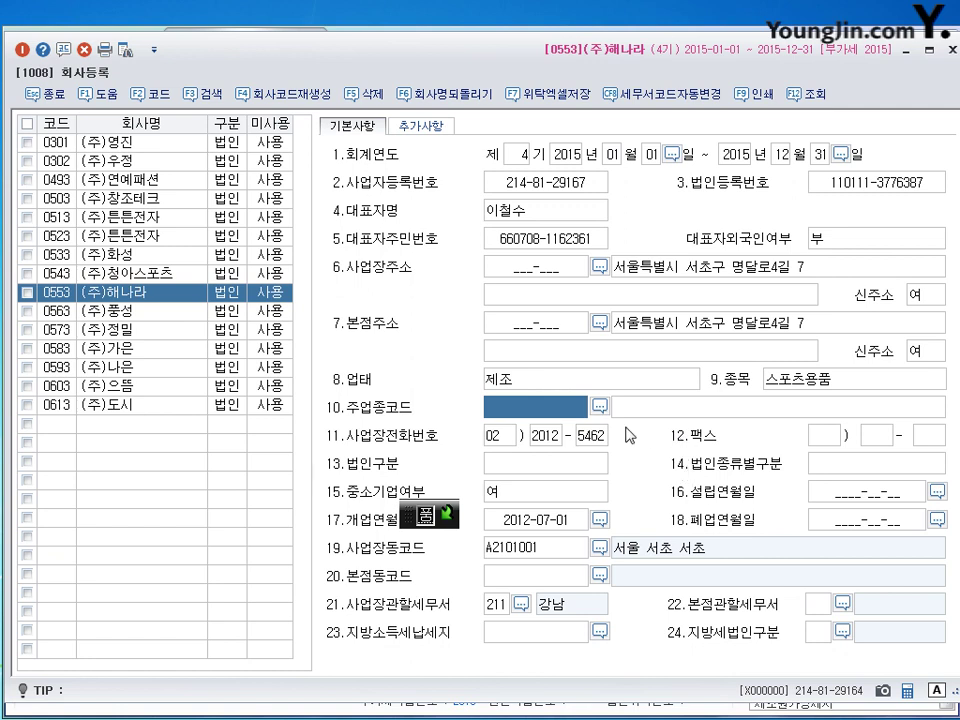
key(shift+Tab)
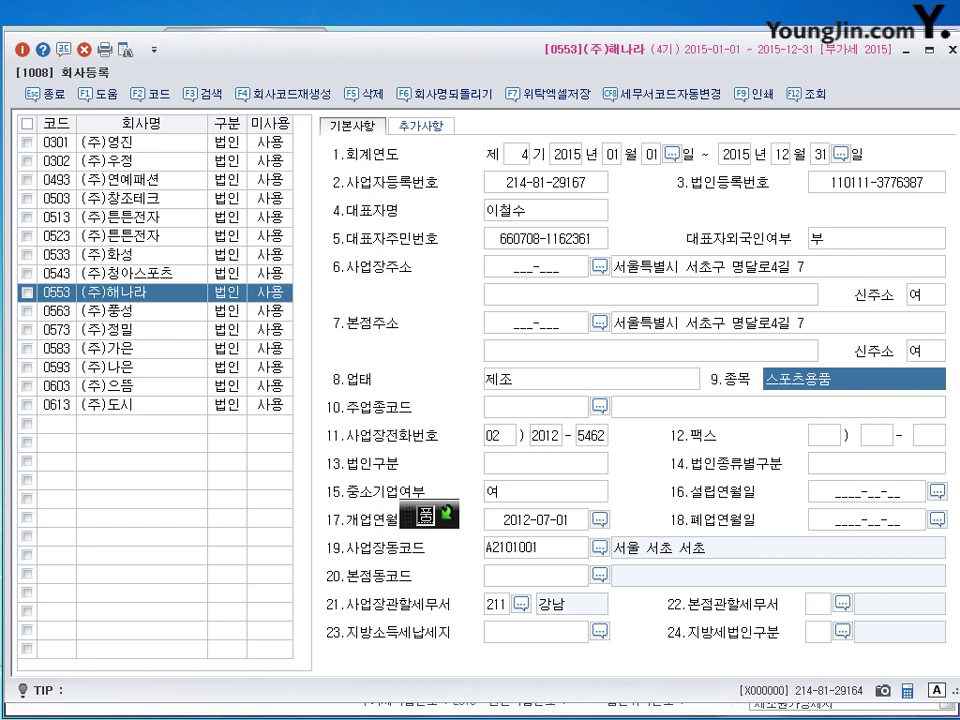
key(Hangul)
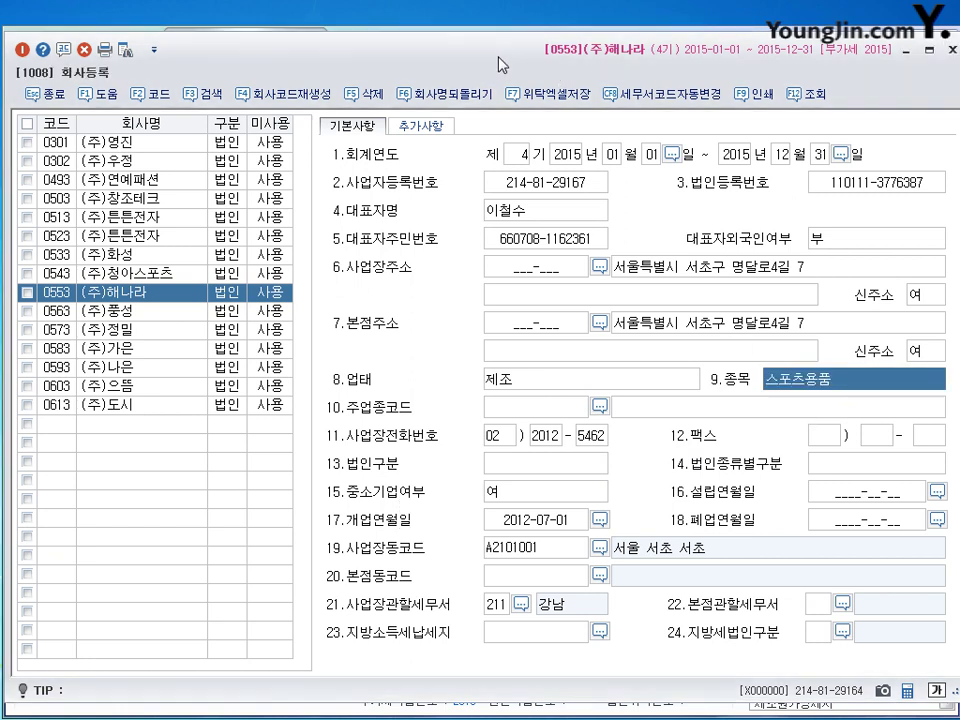
Look up 서초 and set it (code 214) as the workplace's tax office (사업장관할세무서), then close 회사등록.
click(500, 608)
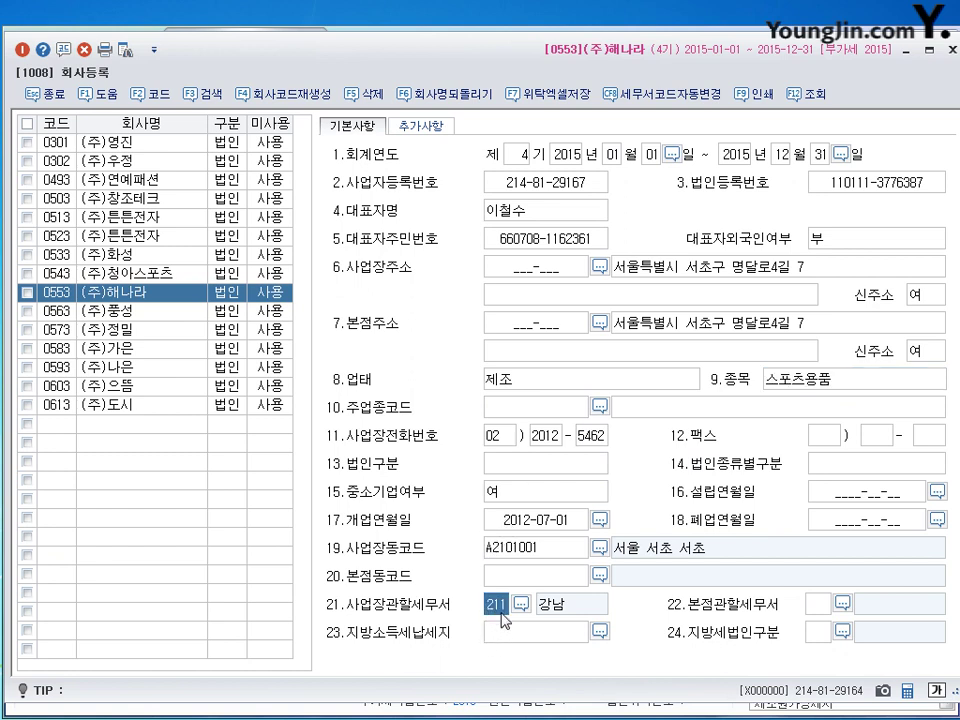
click(521, 604)
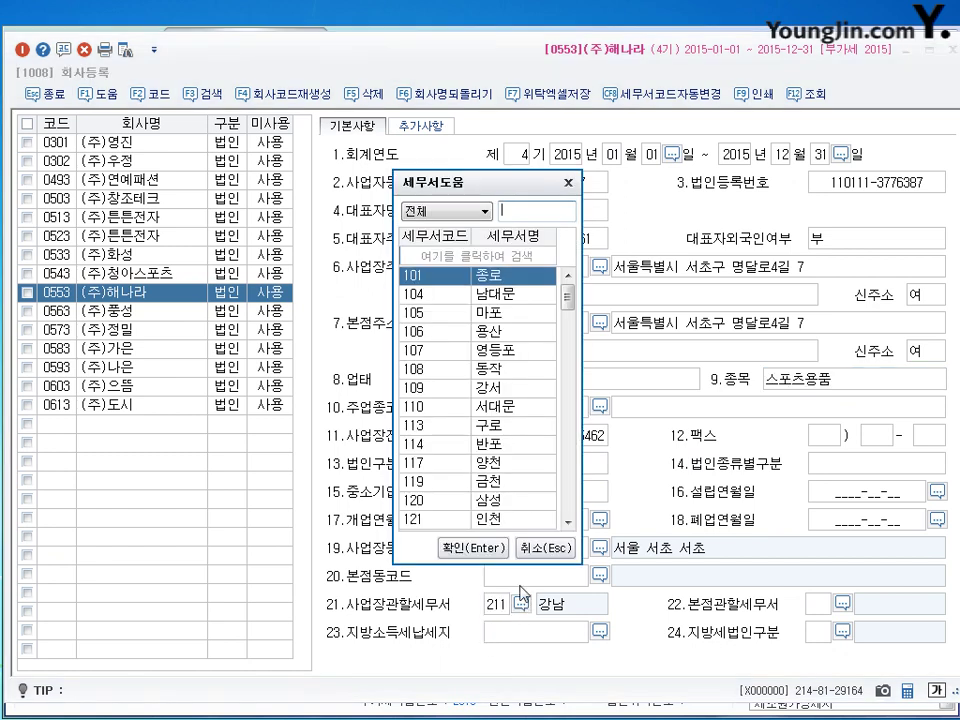
text(서)
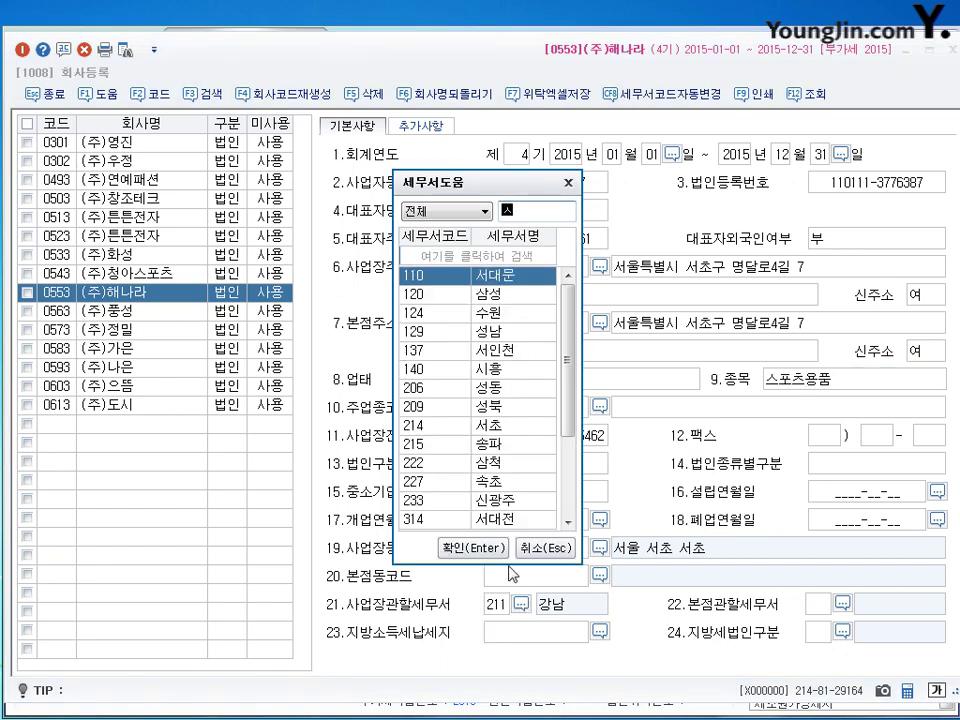
text(초)
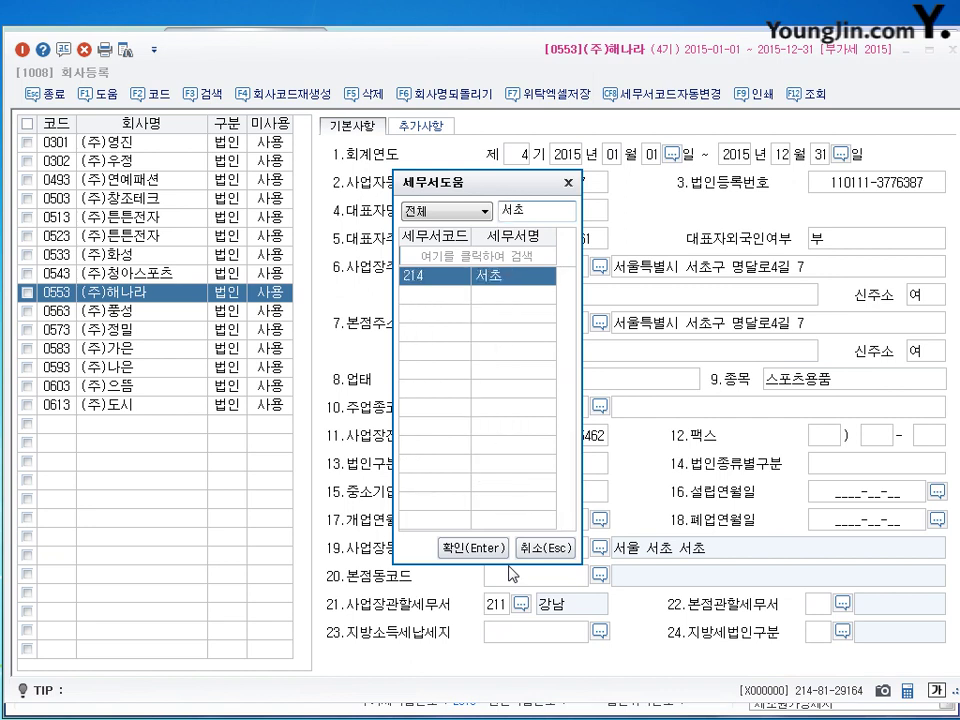
key(Return)
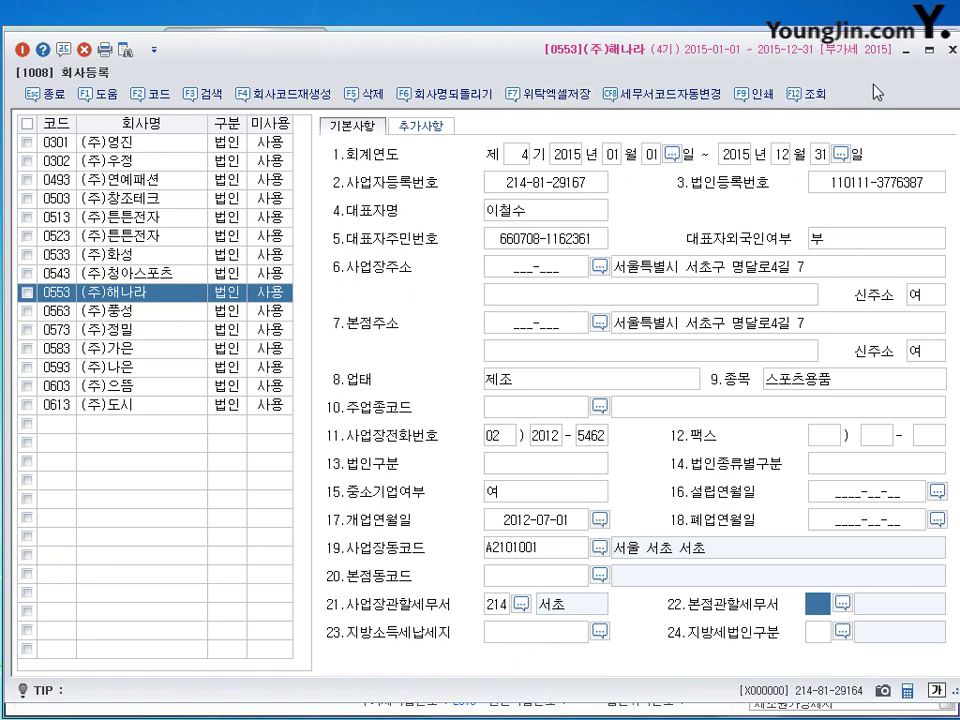
click(947, 48)
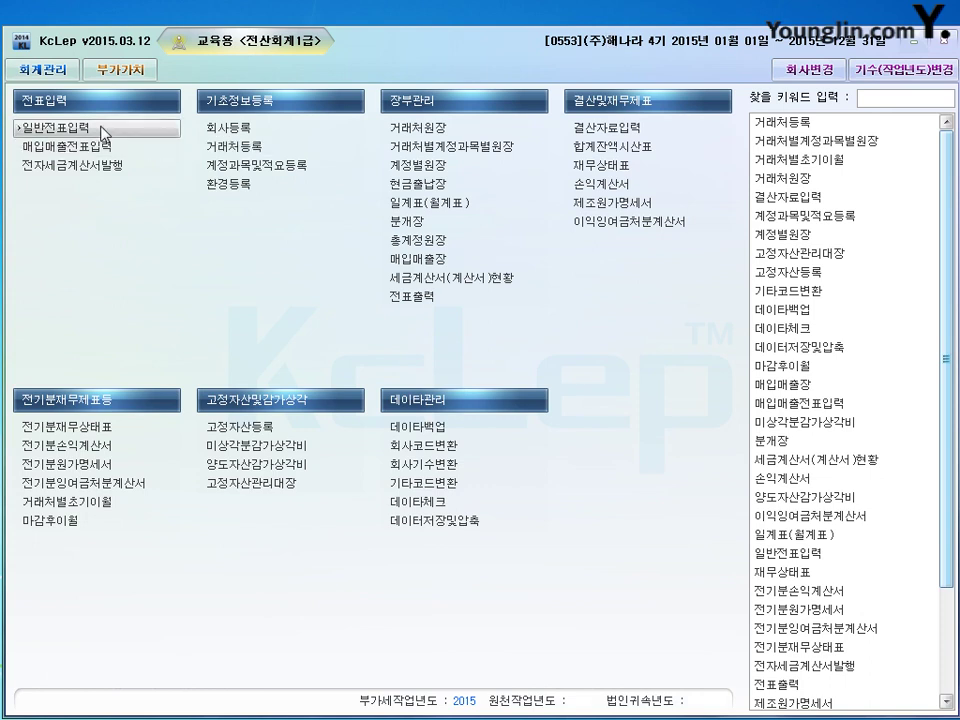
Open 일반전표입력 and load the general vouchers for month 07.
click(146, 134)
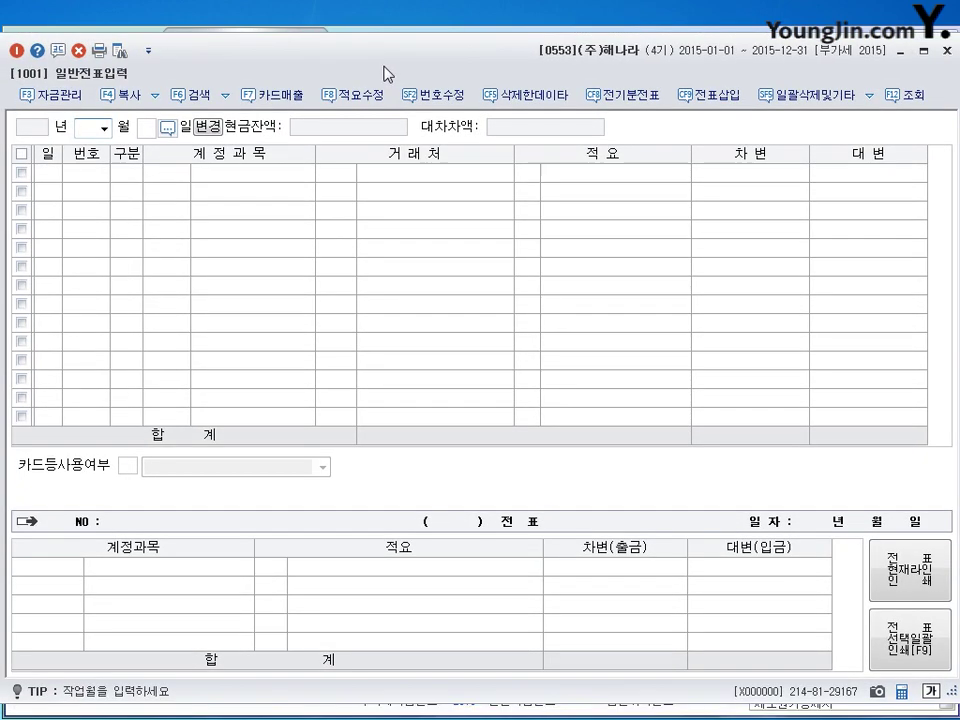
text(7)
key(Return)
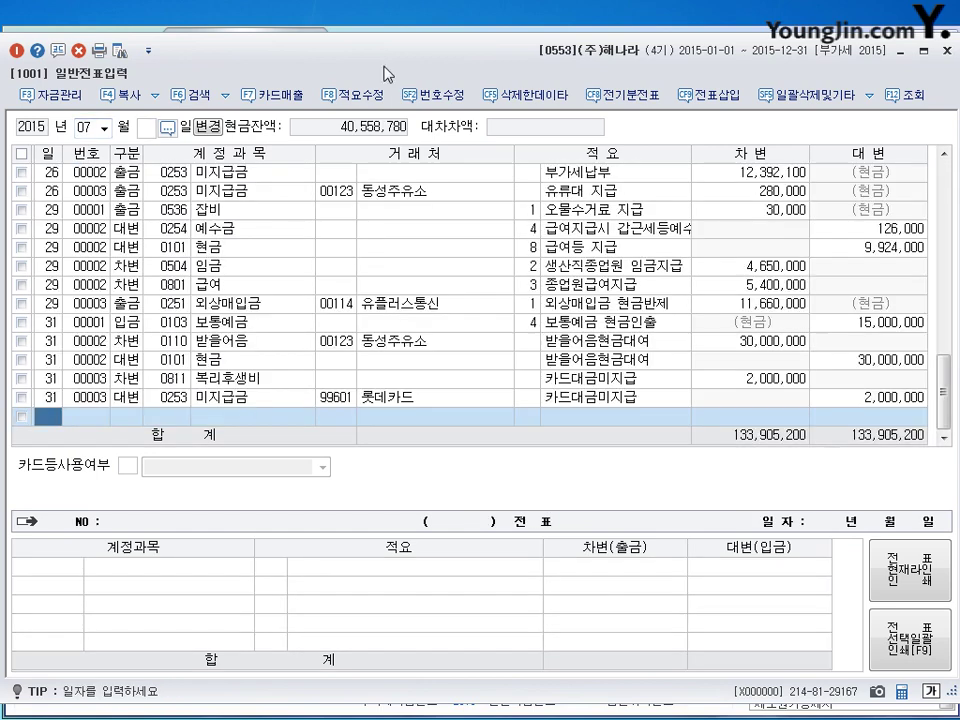
Enter a debit (차변) line on day 3 for 0830 소모품비 of 600,000, without partner or description.
text(3)
key(Return)
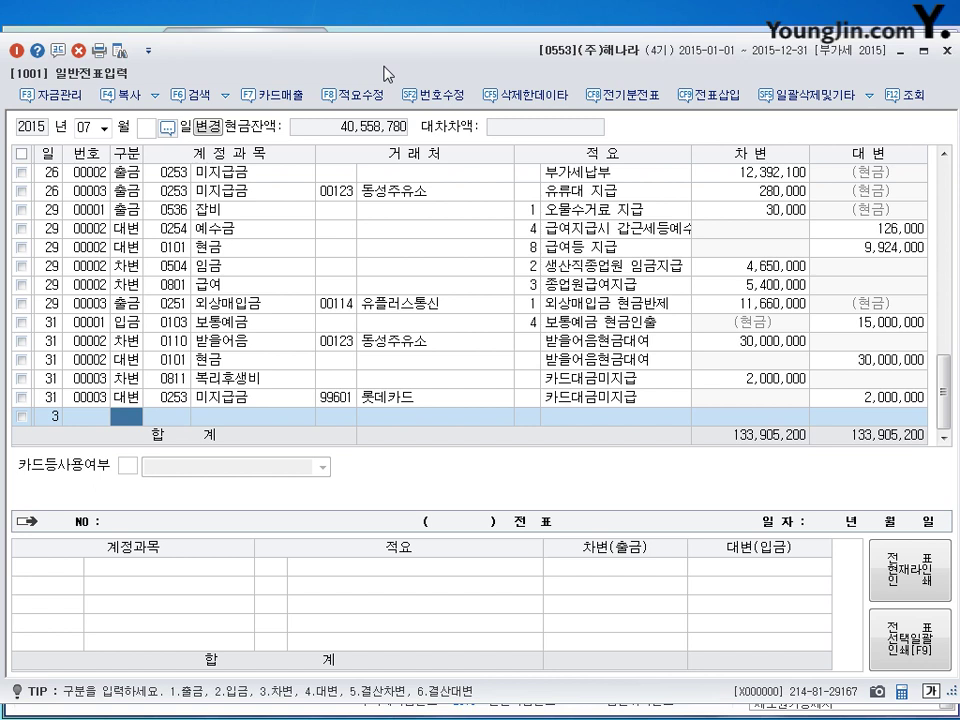
text(3)
key(Return)
text(830)
key(Return)
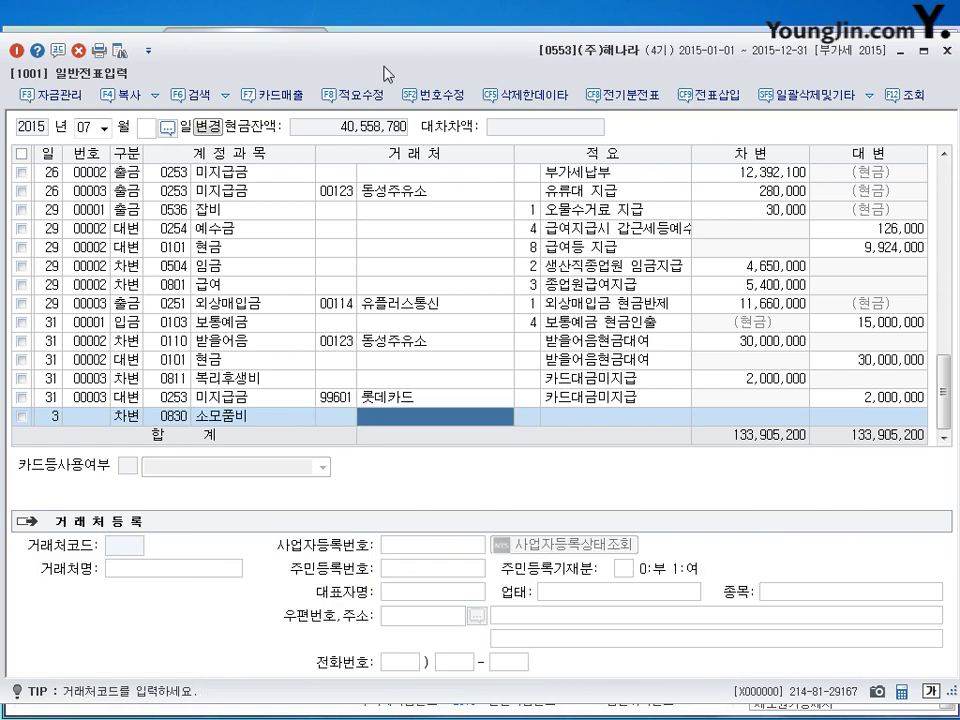
key(Return)
key(Return)
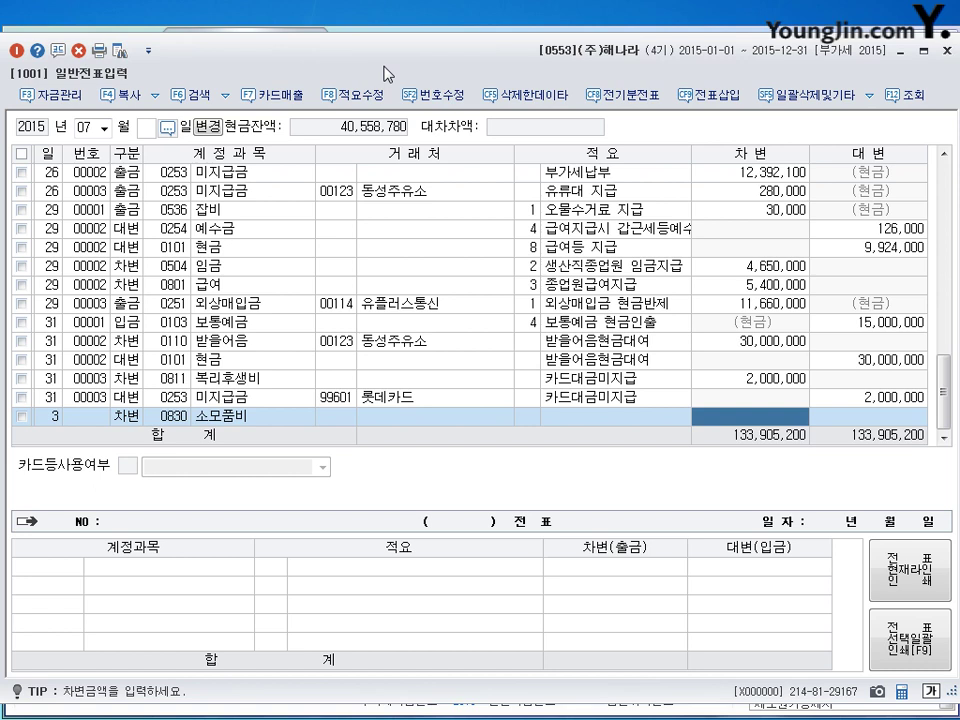
text(600000)
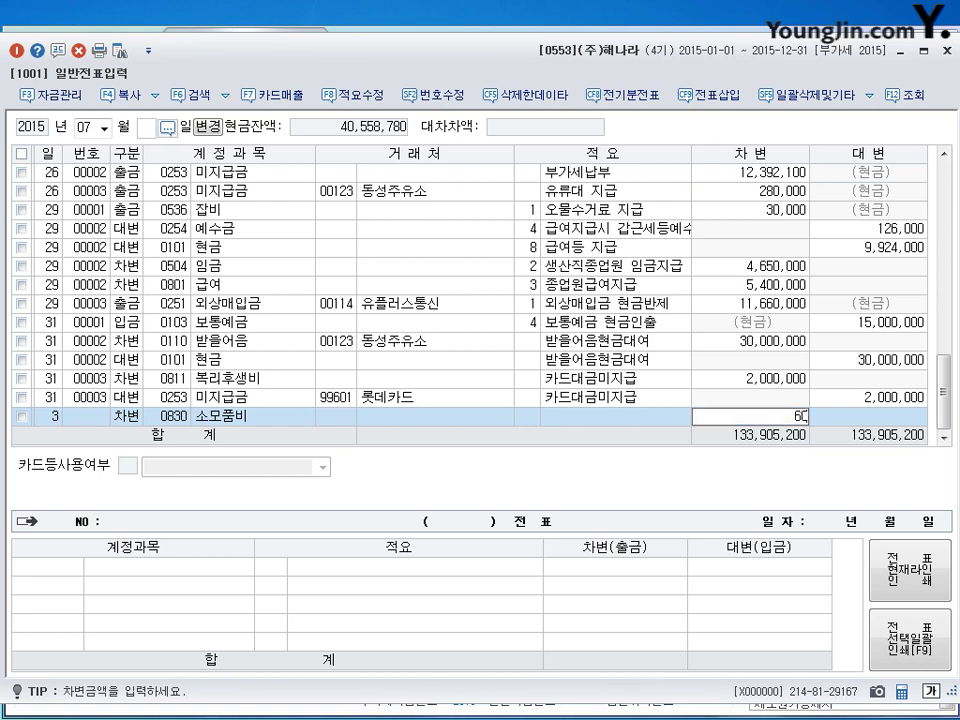
key(Return)
key(Return)
key(Return)
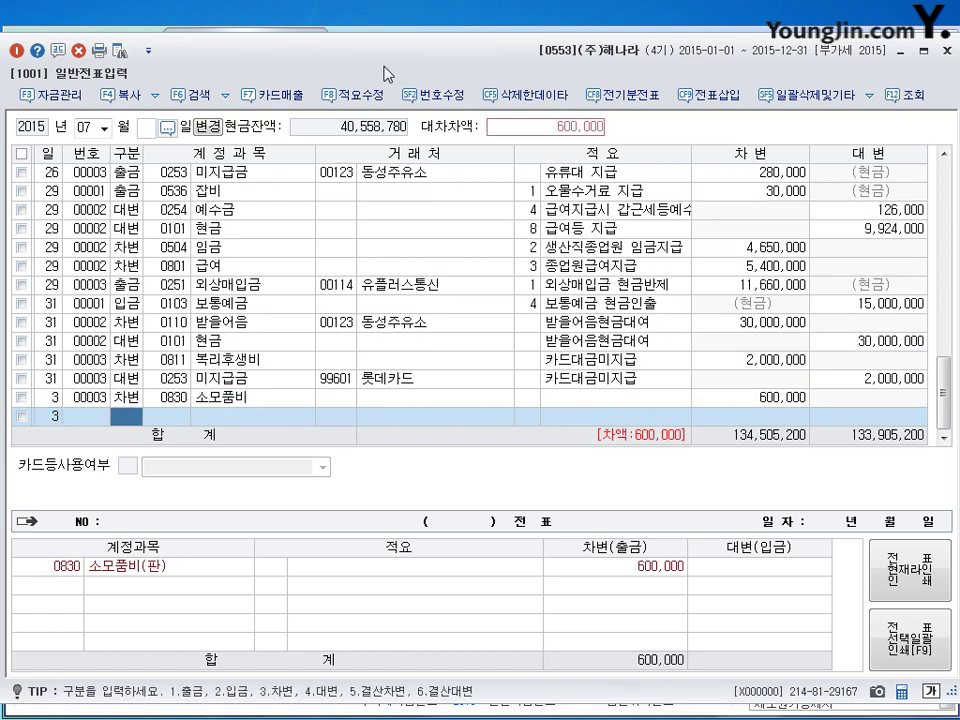
Add the day 3 credit (대변) line for 0153 원재료 of 600,000 with description 8, 타계정으로 대체액 원가명세서 반영분.
text(4)
key(Return)
text(153)
key(Return)
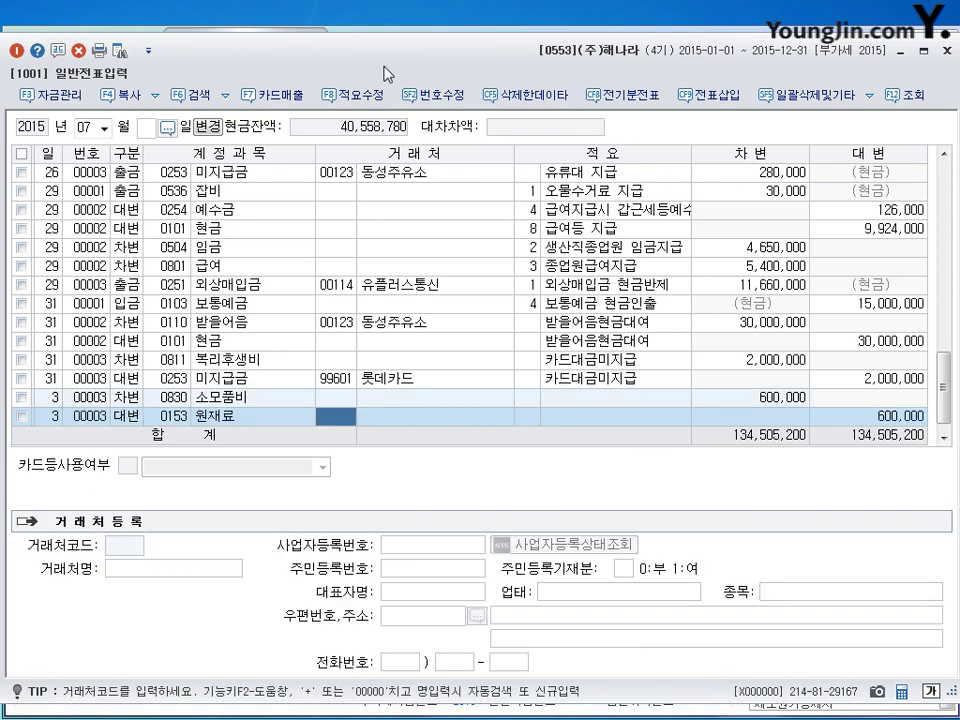
key(Return)
text(6)
key(Return)
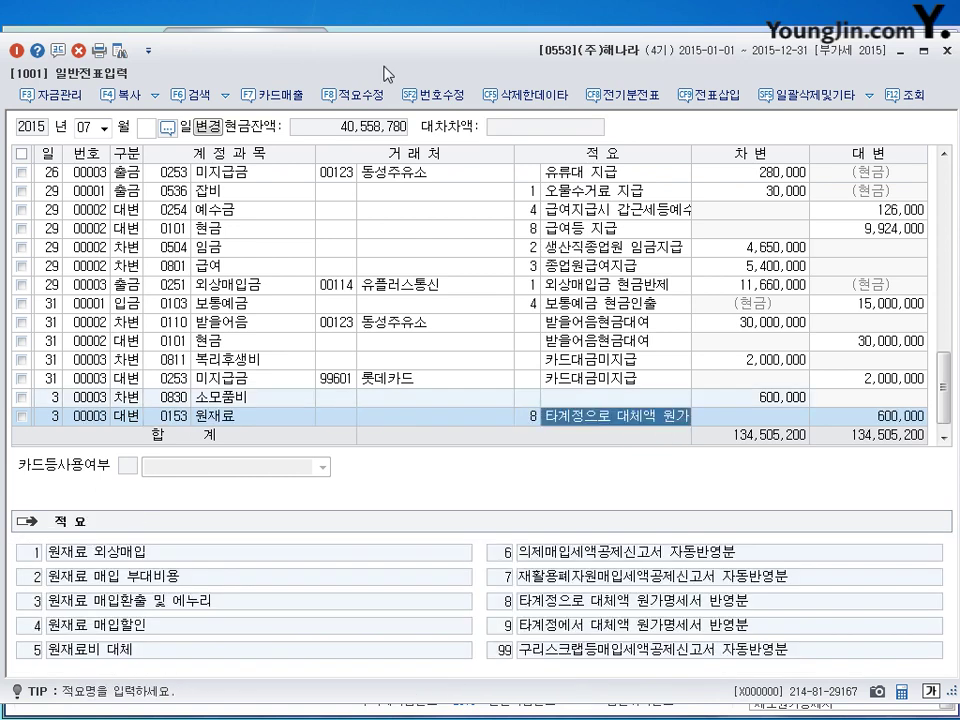
key(Return)
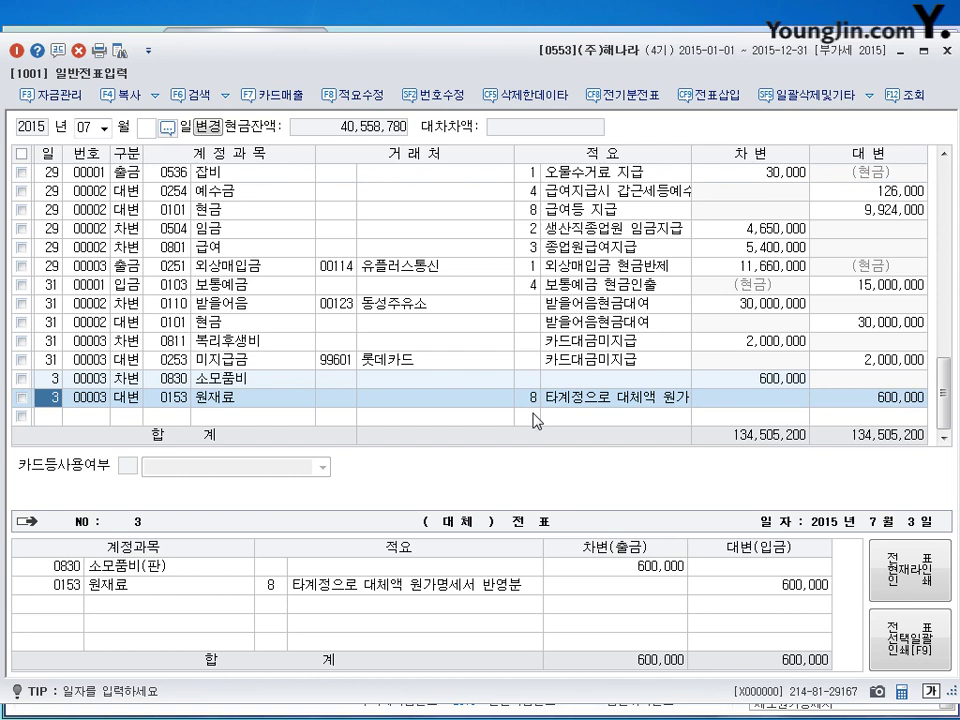
Enter a debit (차변) line on day 8 for 0103 보통예금 of 14,580,000.
click(52, 416)
text(8)
key(Return)
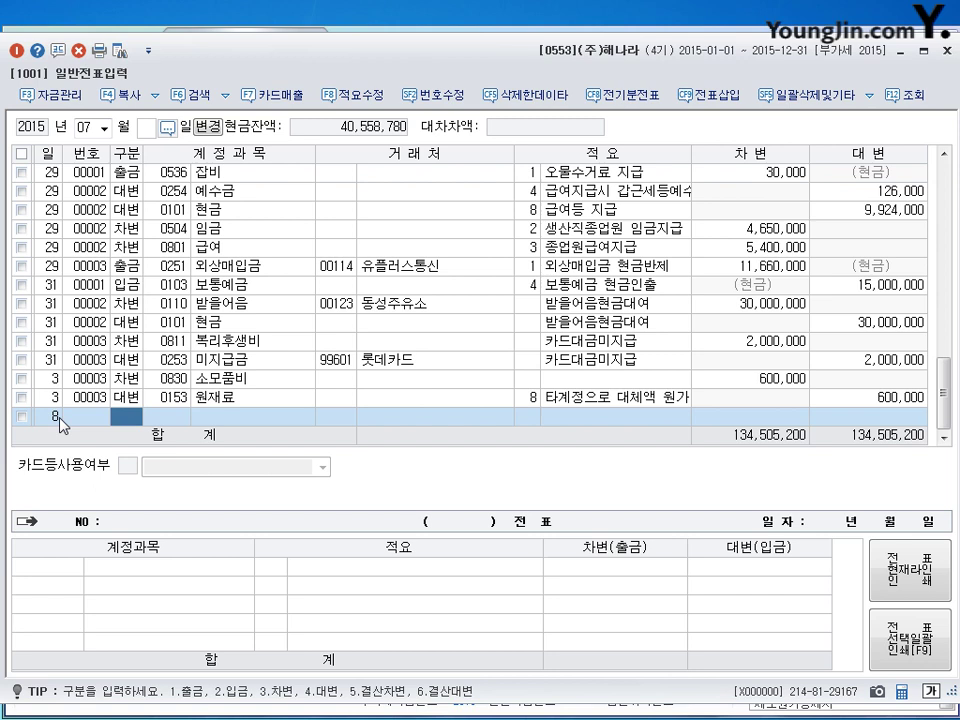
text(3)
key(Return)
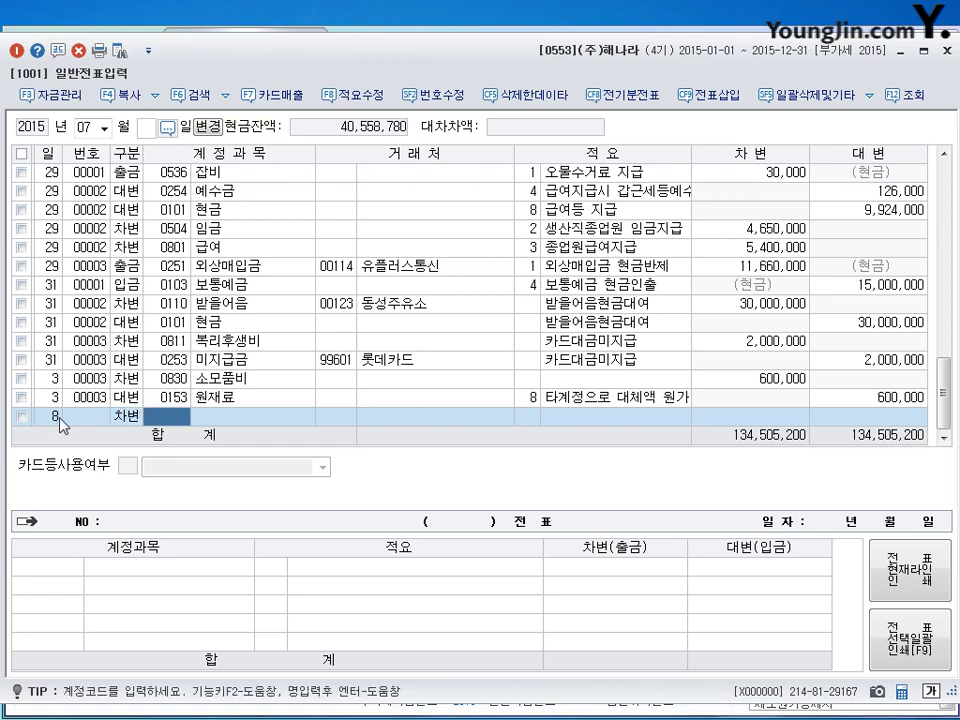
text(03)
key(Return)
key(Return)
key(Return)
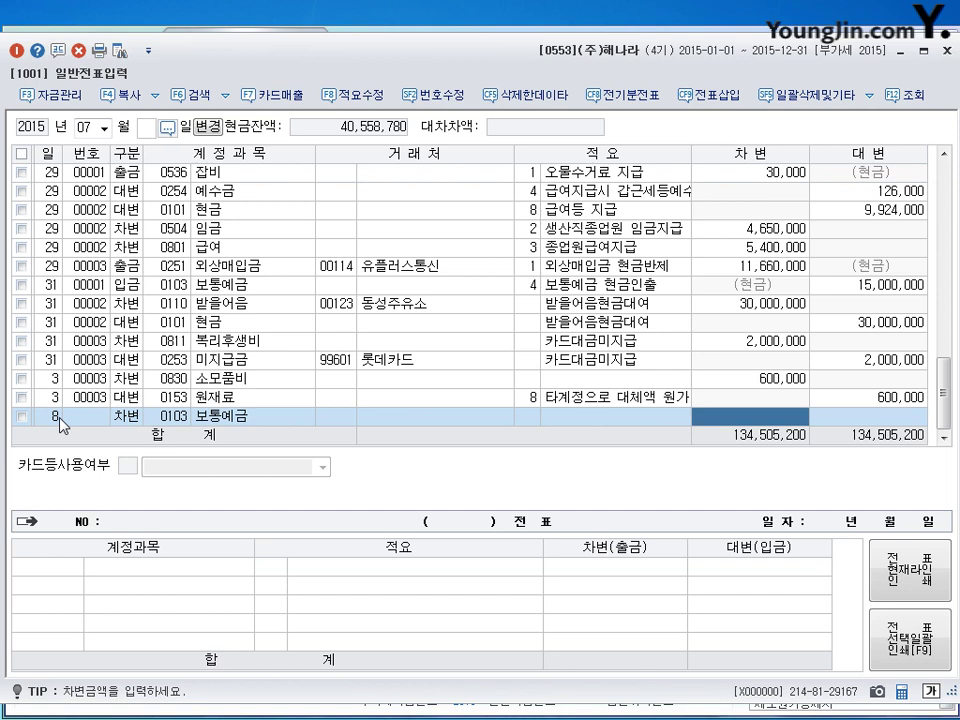
text(14580000)
key(Return)
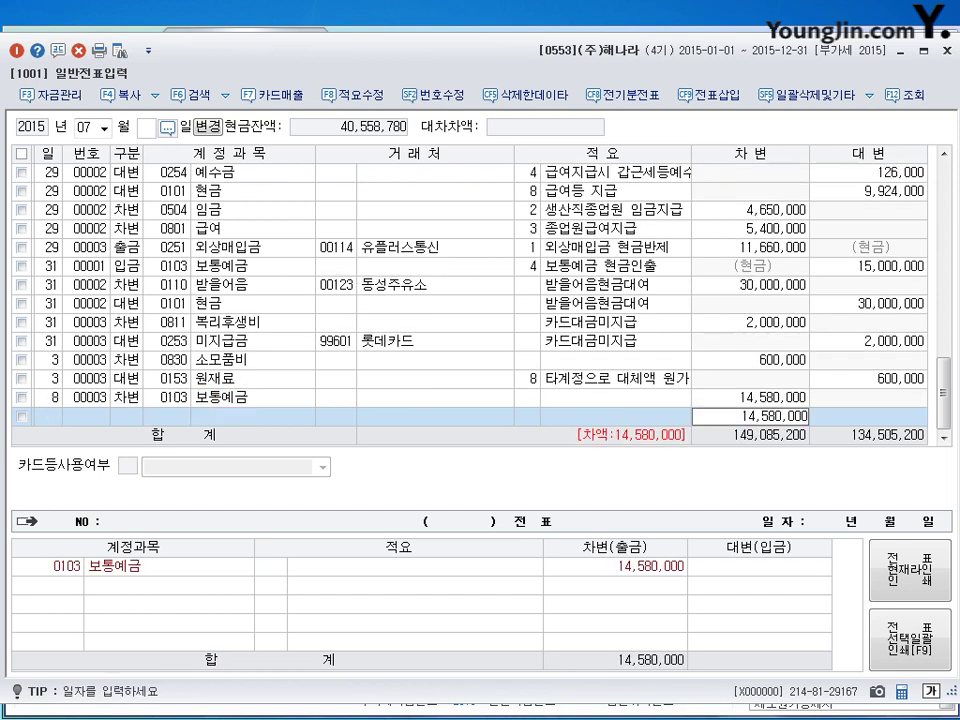
Add a second day 8 debit (차변) line for 0831 수수료비용 of 150,000.
key(Return)
text(3)
key(Return)
text(831)
key(Return)
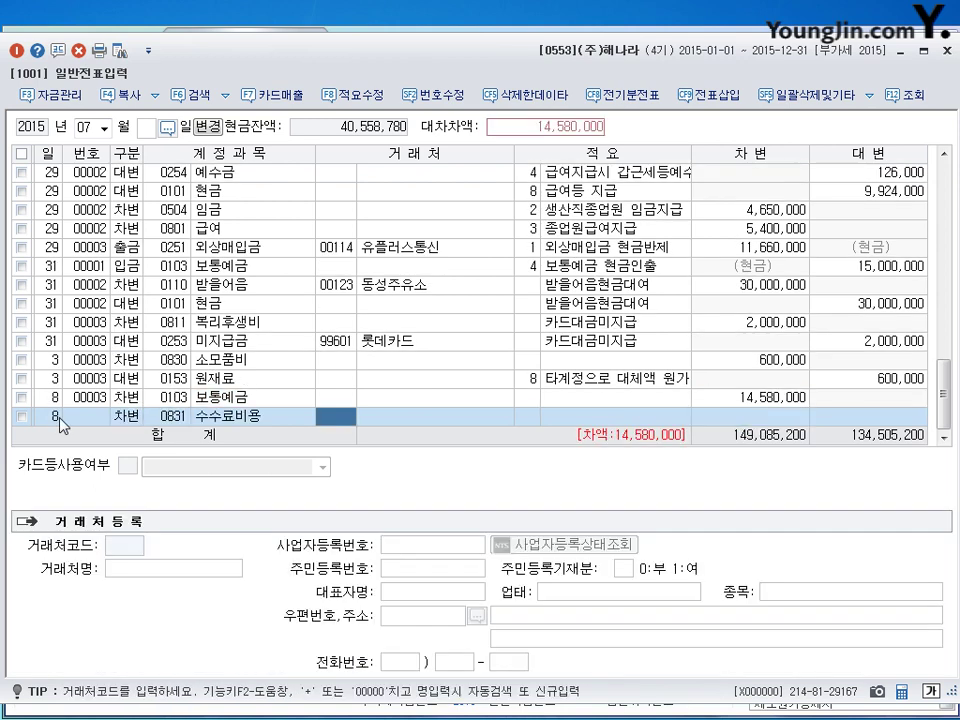
key(Return)
key(Return)
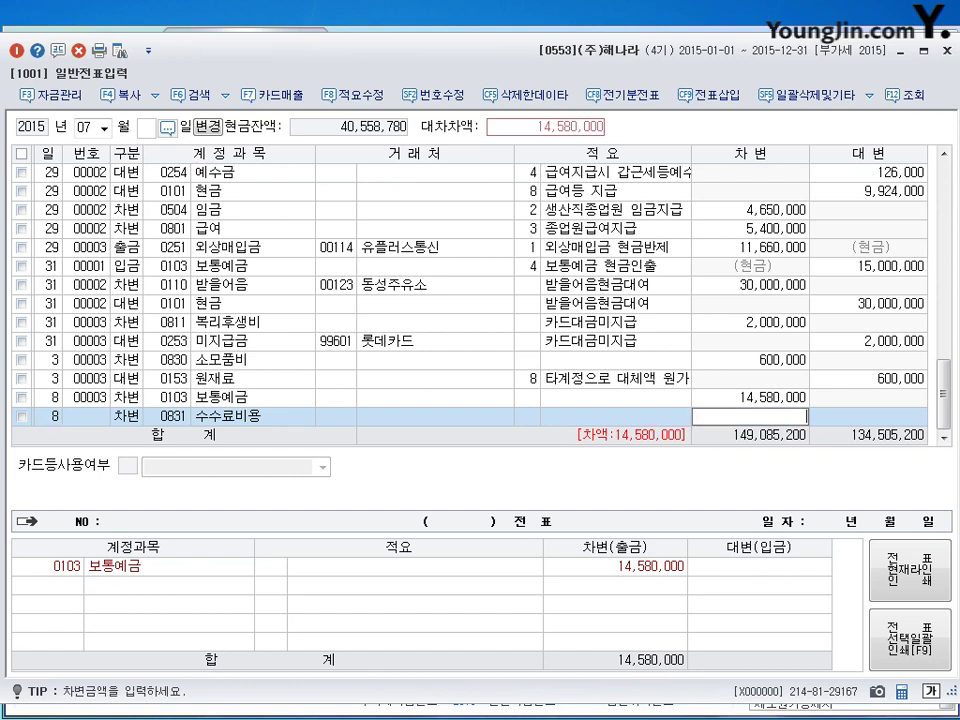
text(150,000)
key(Return)
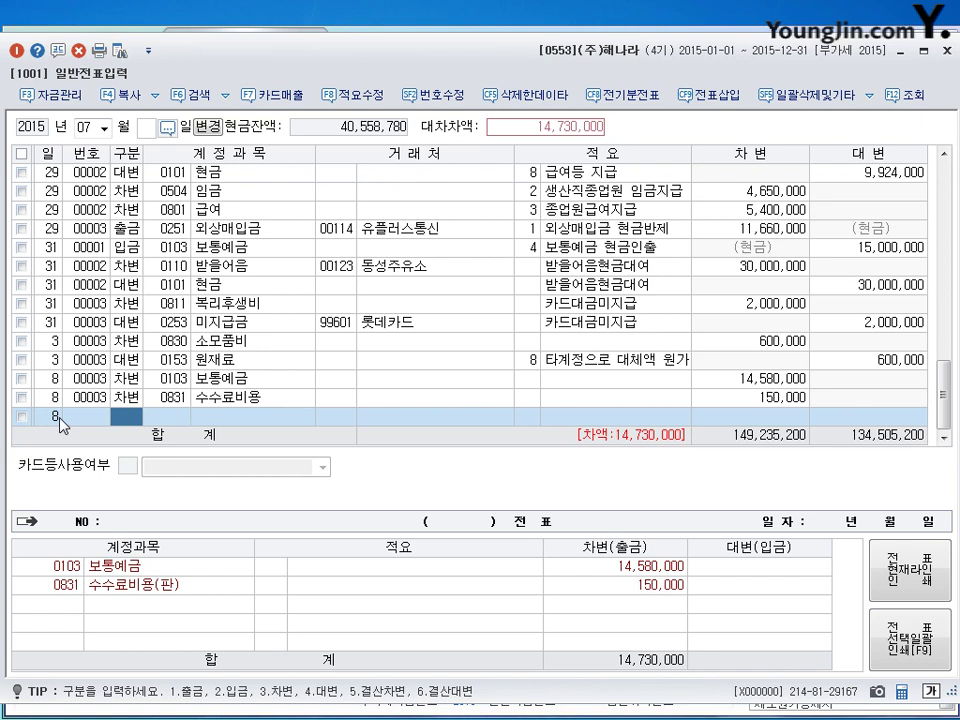
Correct the debit amount of the day 8 보통예금 line to 14,850,000.
click(771, 385)
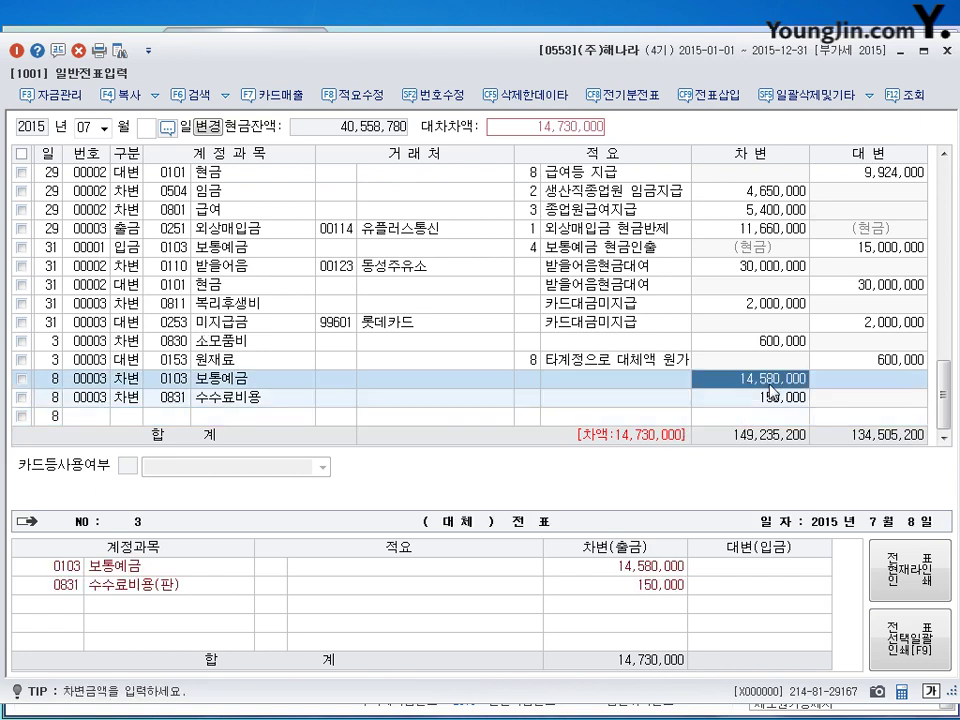
text(14850000)
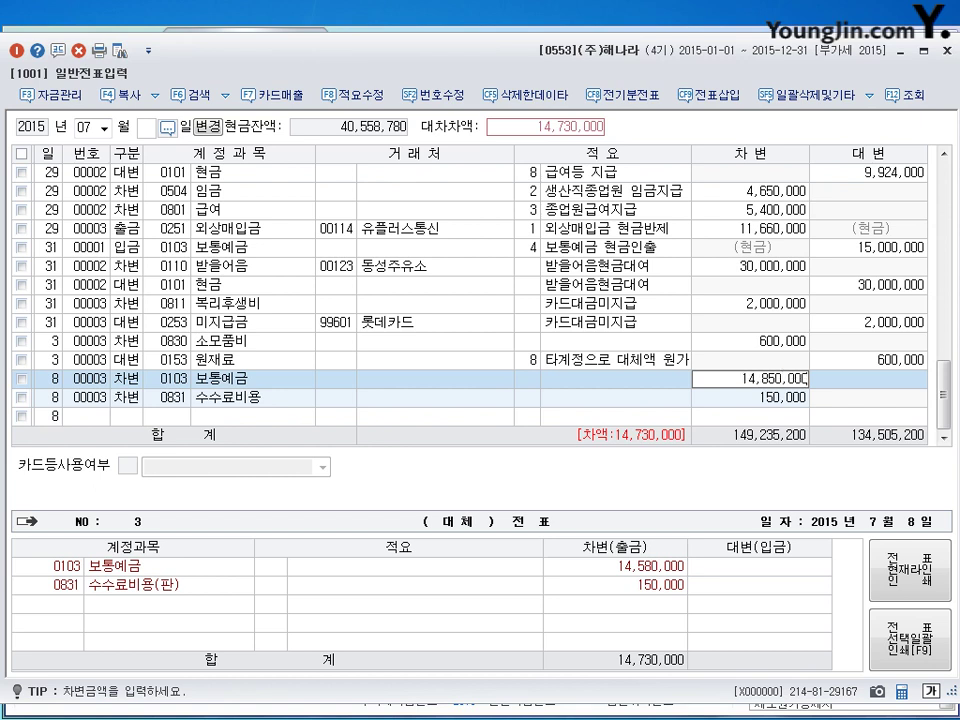
key(Return)
key(Return)
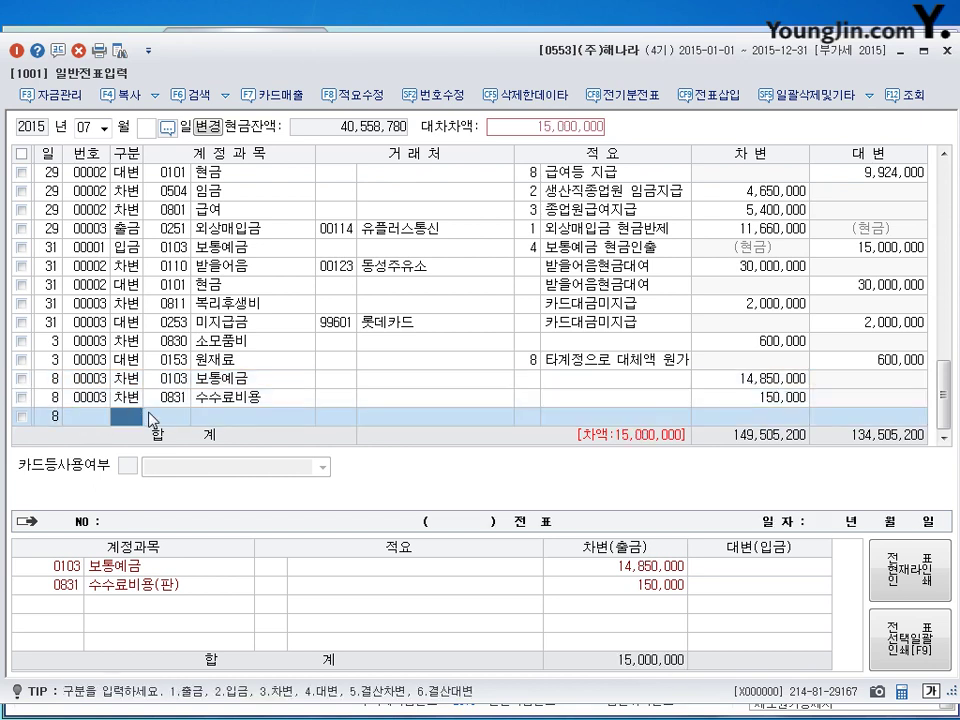
Add the day 8 credit (대변) line for 0110 받을어음 of 15,000,000 with trading partner 00410 (주)영진전자.
text(4110)
key(Return)
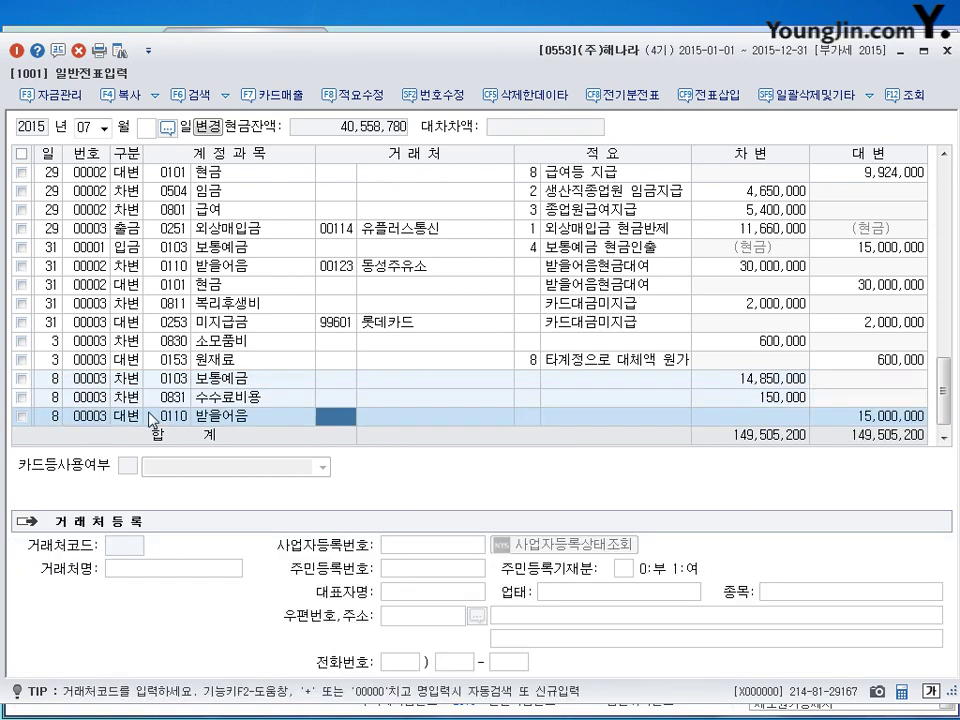
text(영지)
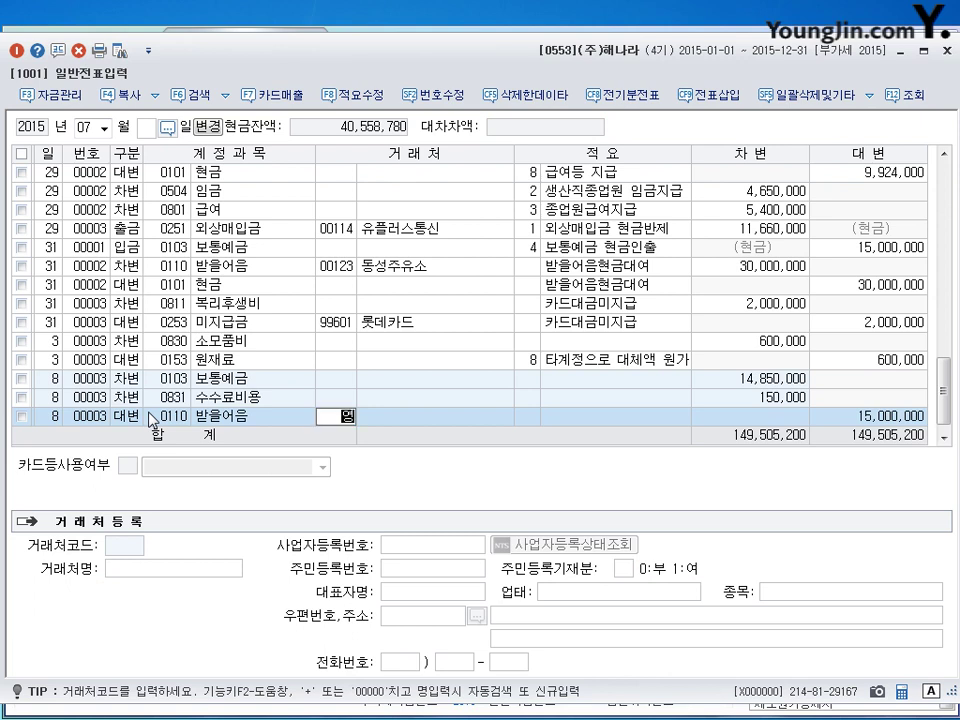
key(Return)
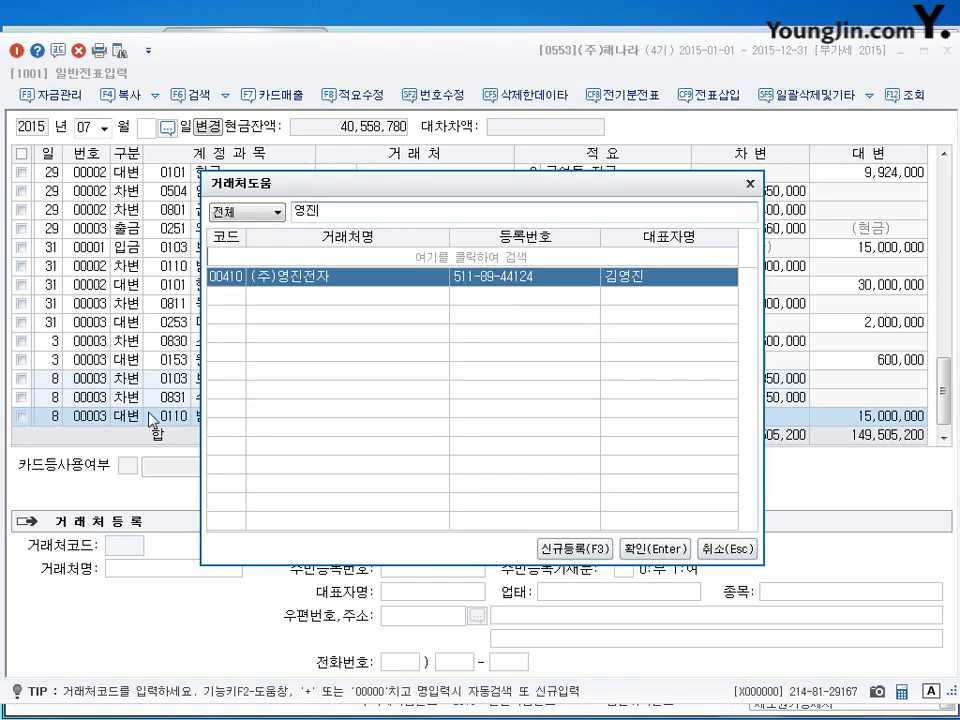
key(Return)
key(Return)
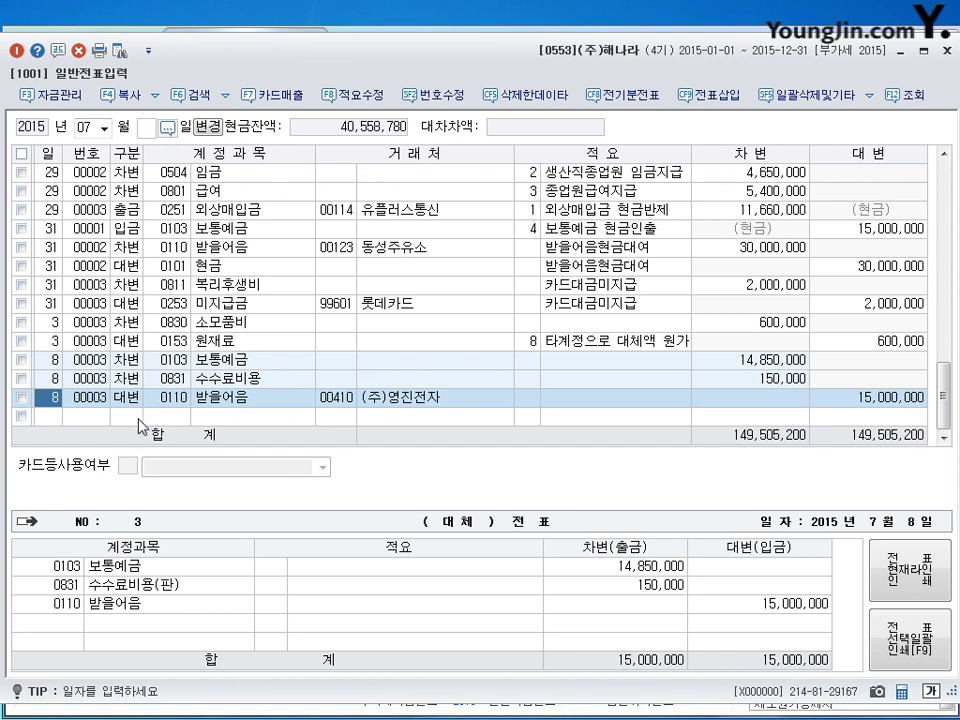
Enter a debit (차변) line on day 10 for 0246 부도어음과수표 of 5,000,000 with trading partner 02007 (주)동우.
click(54, 418)
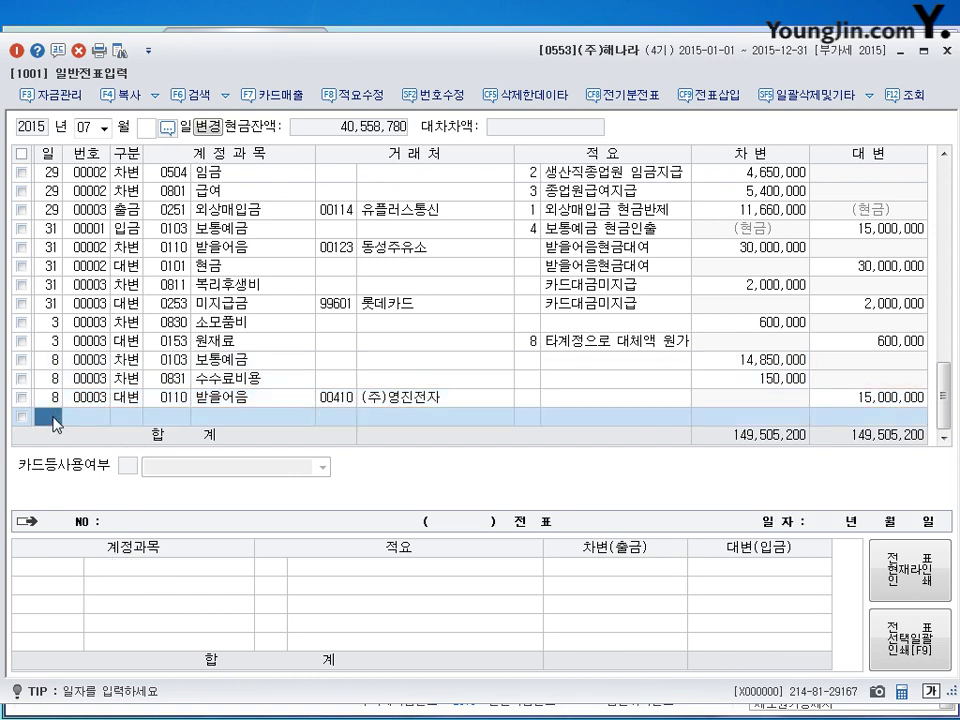
text(10)
key(Return)
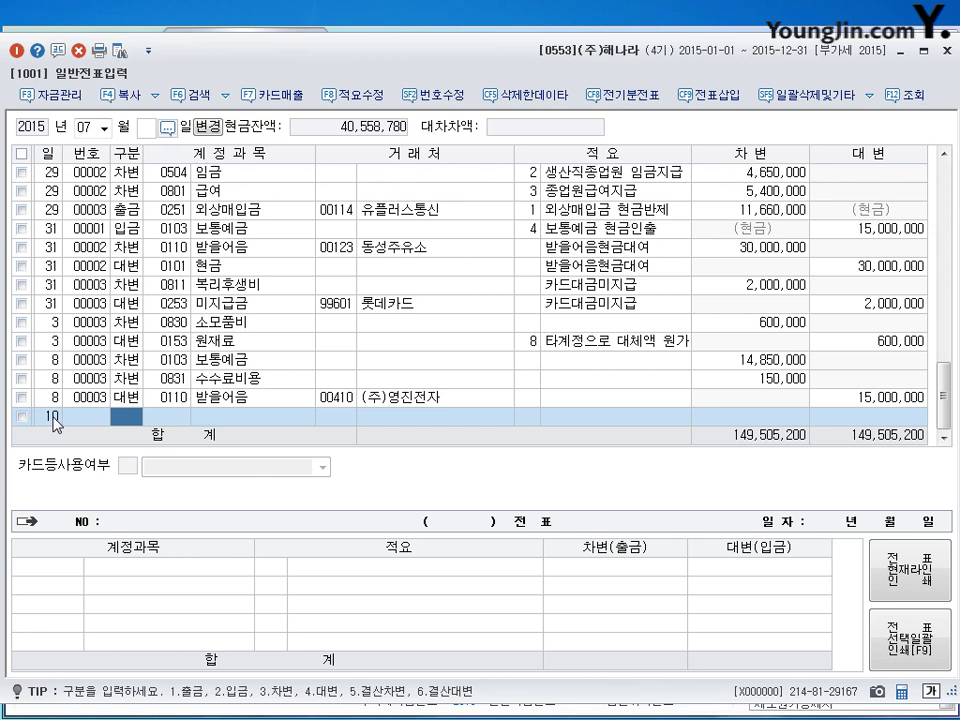
text(3)
text(0246)
key(Return)
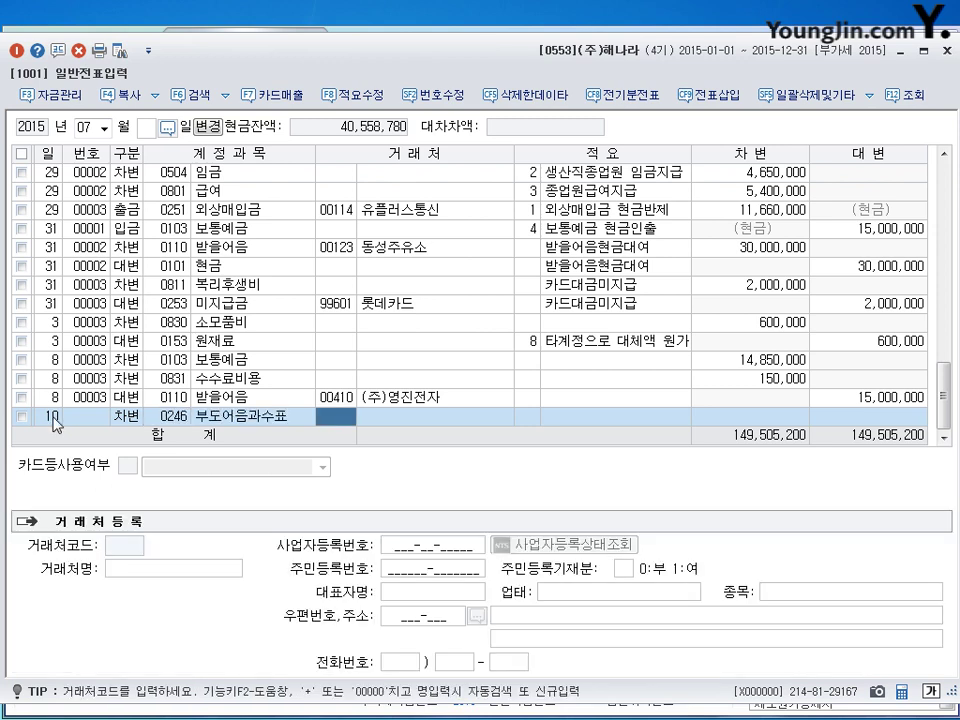
text(동우)
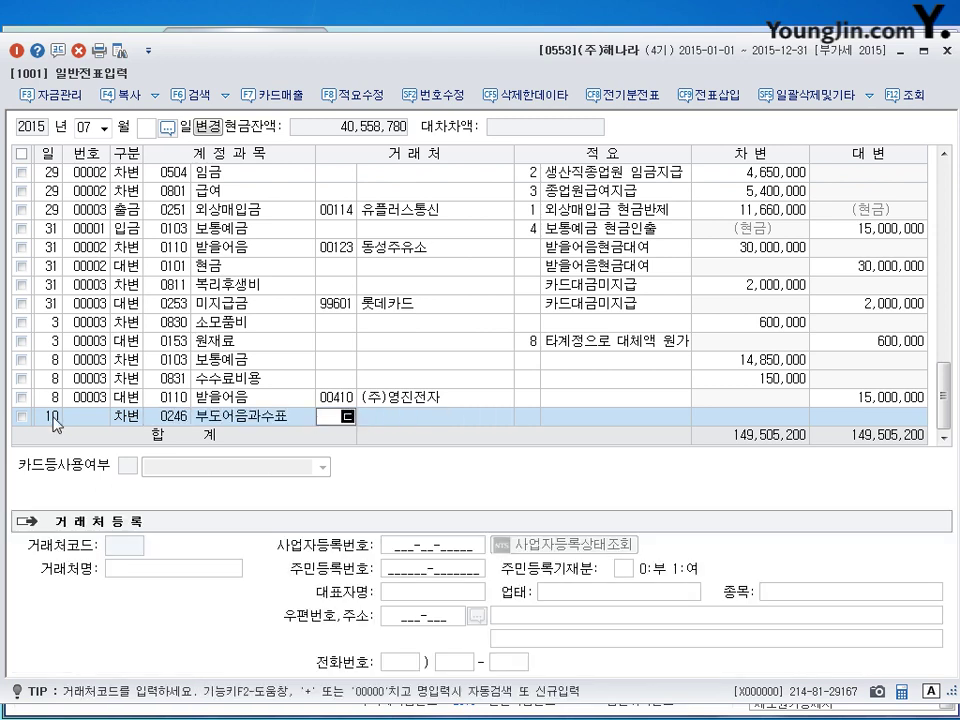
key(Return)
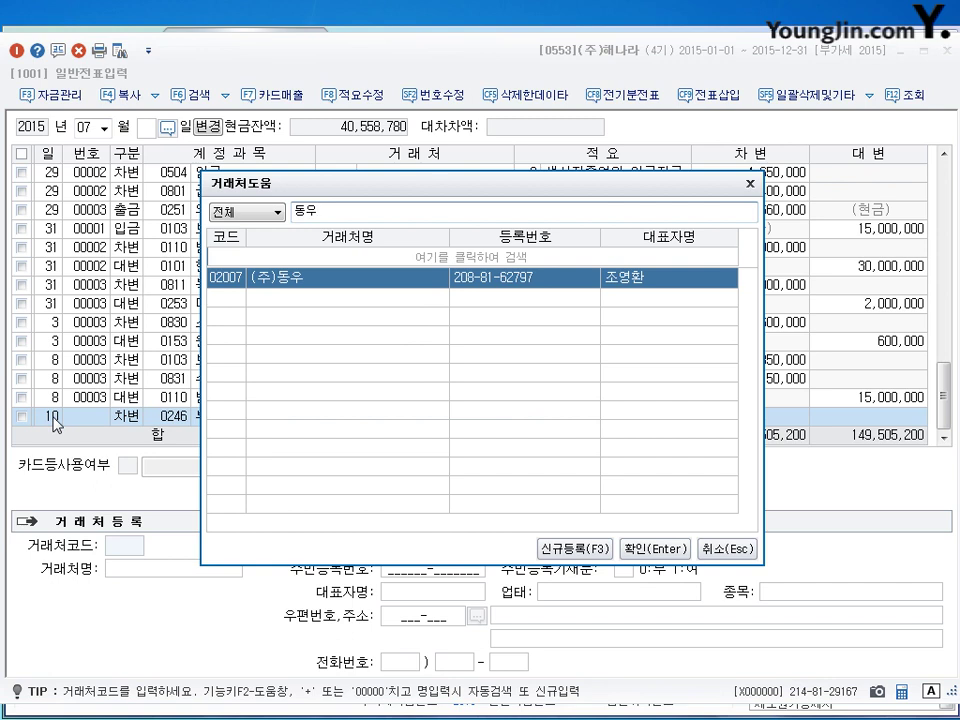
key(Return)
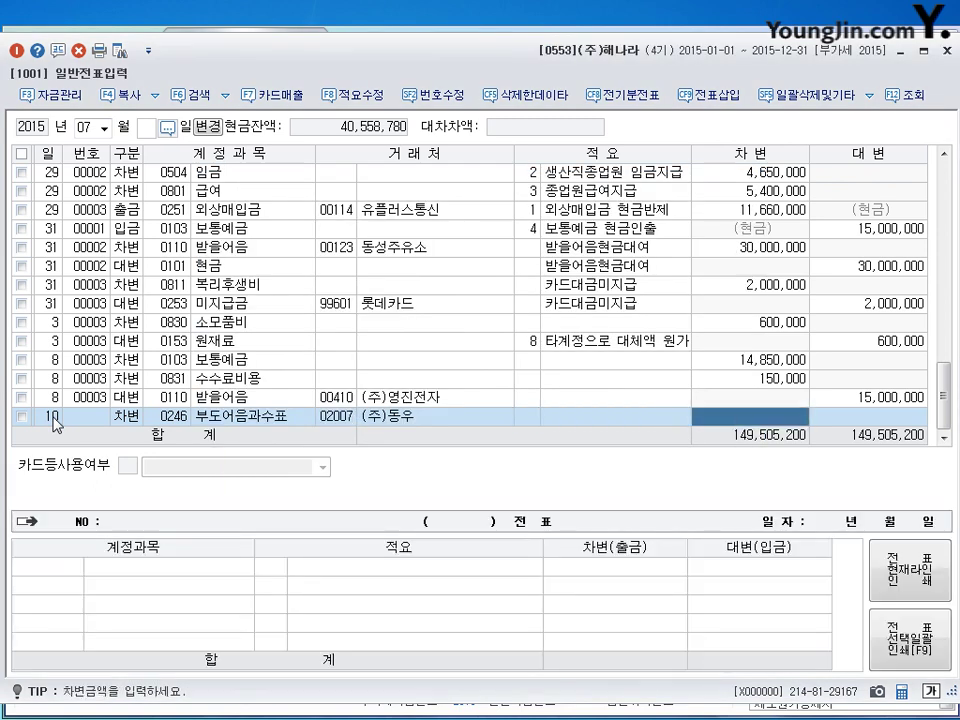
text(5000000)
key(Return)
key(Return)
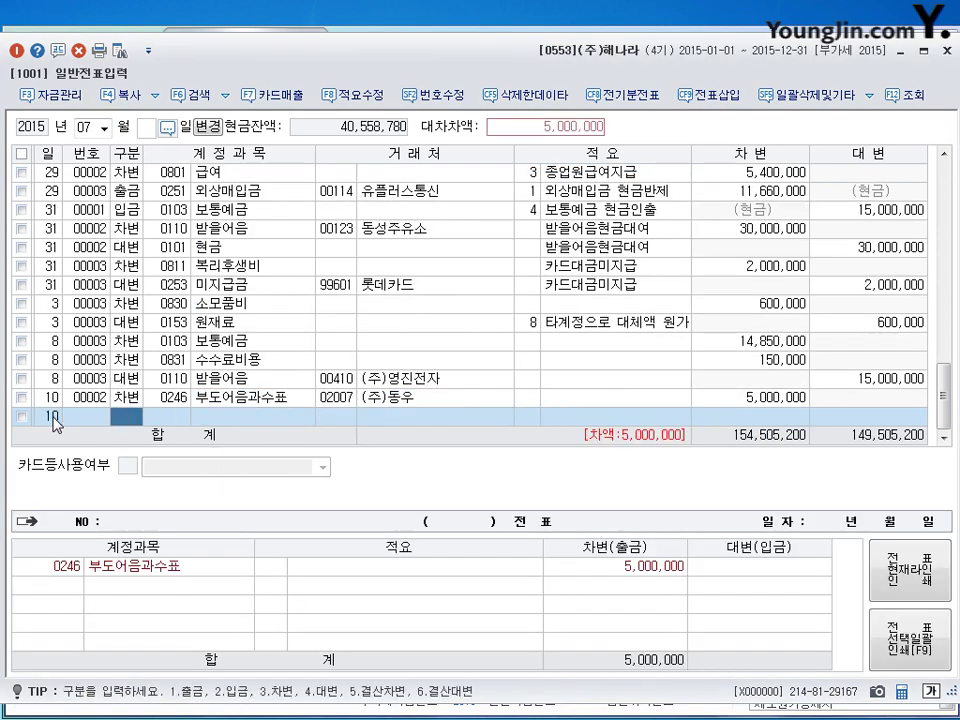
Add the day 10 credit (대변) line for 0110 받을어음 of 5,000,000 with trading partner 02007 (주)동우.
text(4)
key(Return)
text(110)
key(Return)
key(Return)
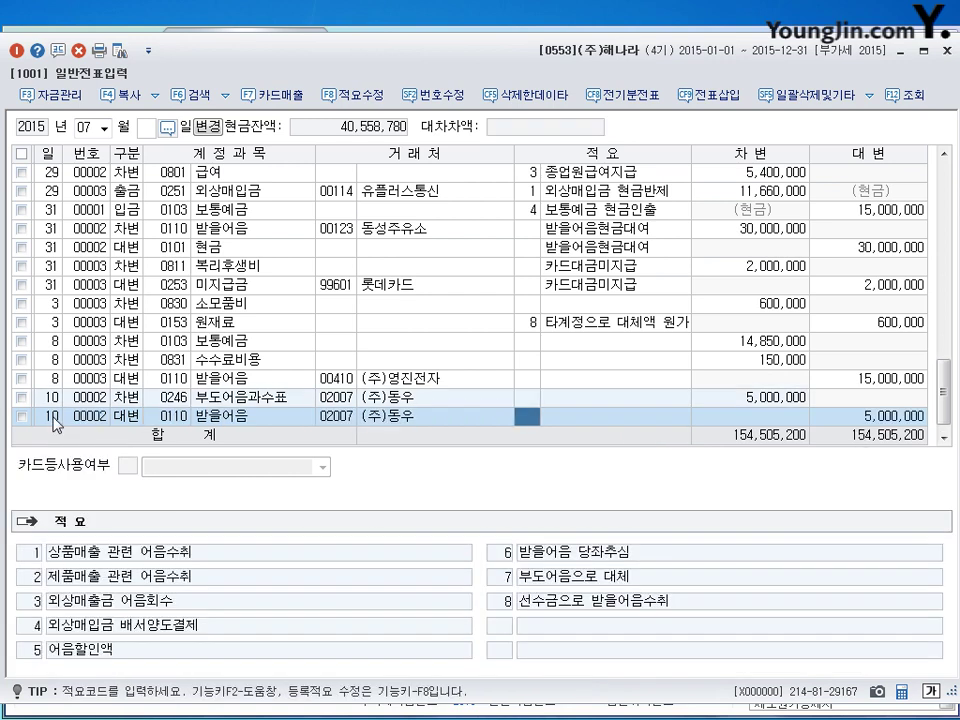
key(Return)
key(Return)
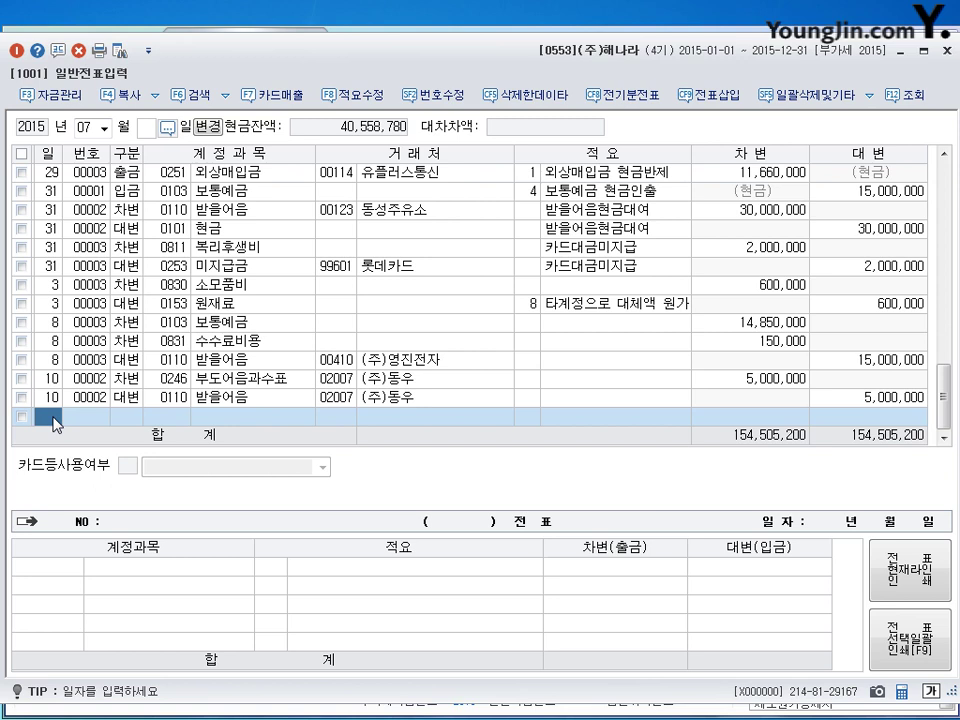
Switch the voucher month to 08 and enter a debit (차변) line on day 6 for 0201 토지 of 66,000,000.
click(88, 127)
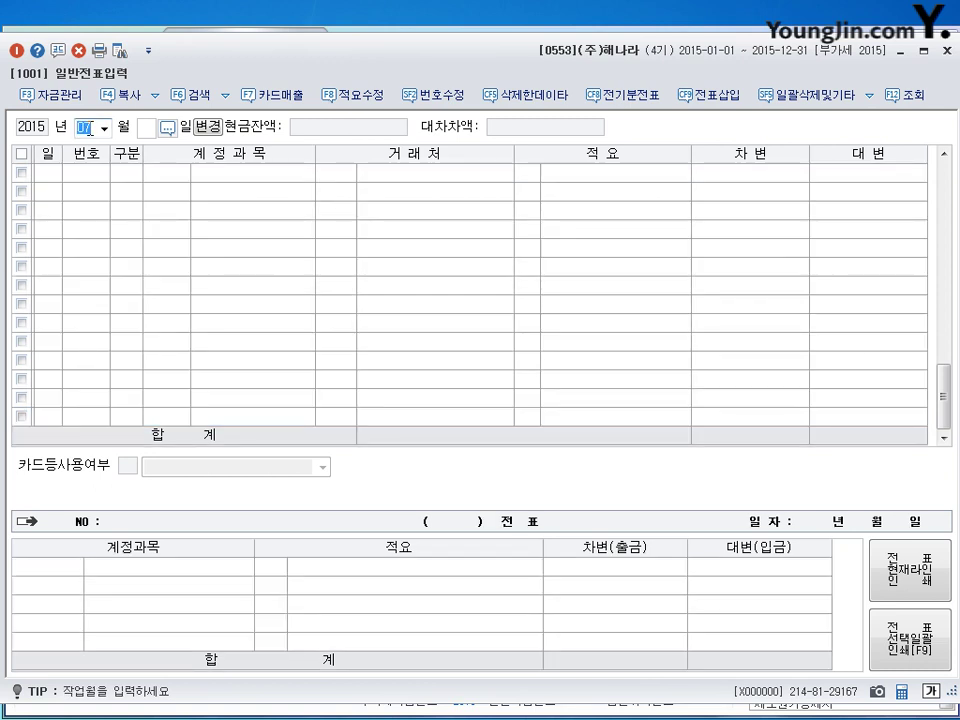
text(08)
key(Return)
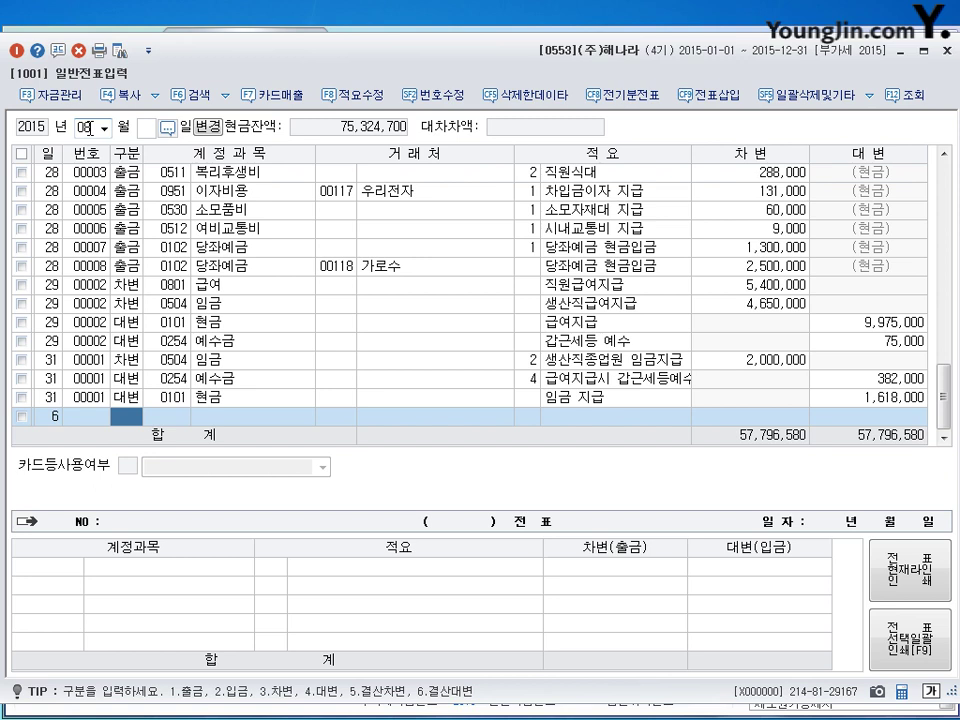
text(3201)
key(Return)
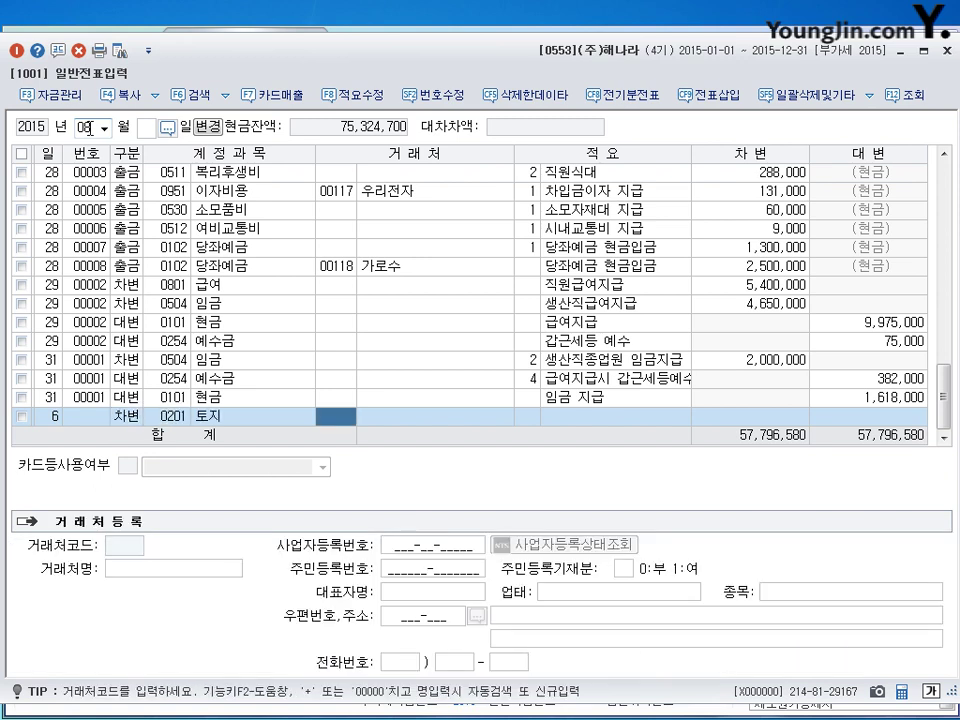
key(Return)
key(Return)
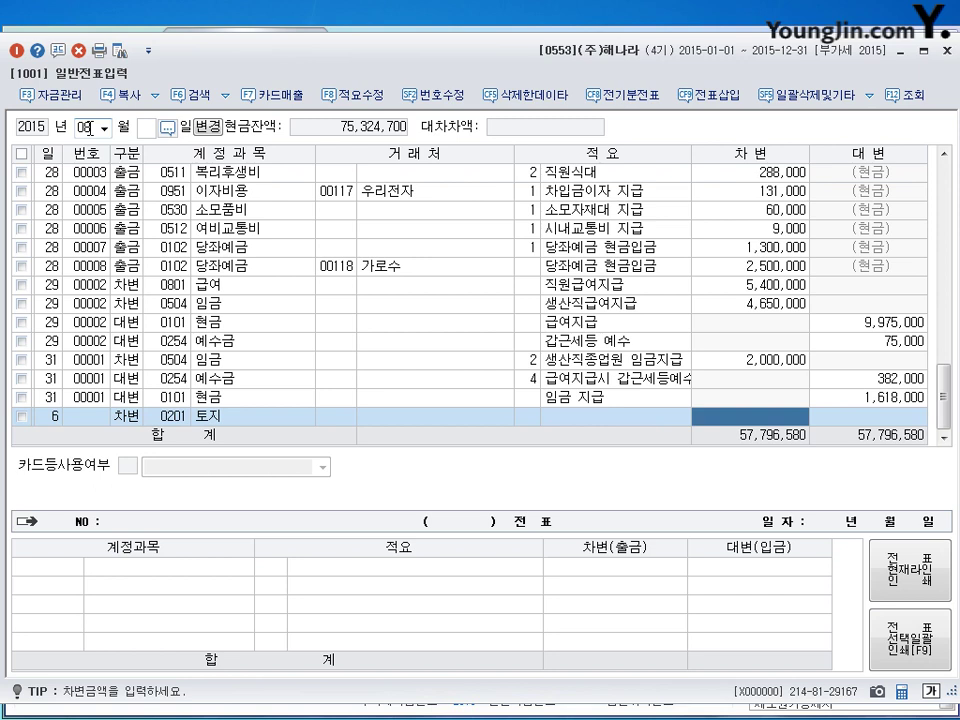
text(66000000)
key(Return)
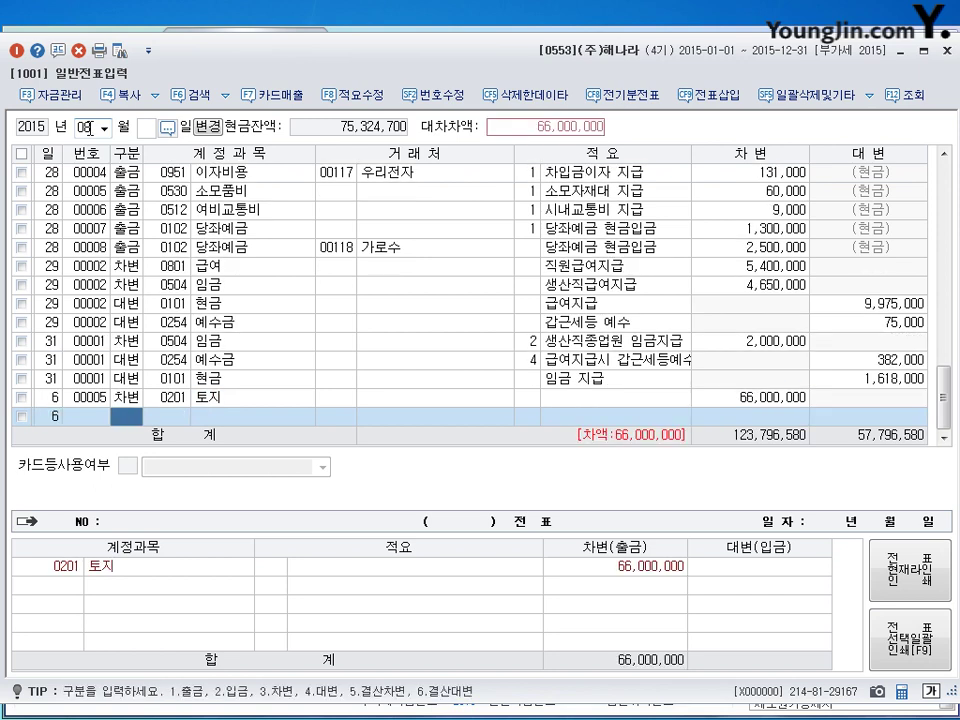
Add a credit (대변) line on August 6 for 0103 보통예금 of 46,000,000.
text(4)
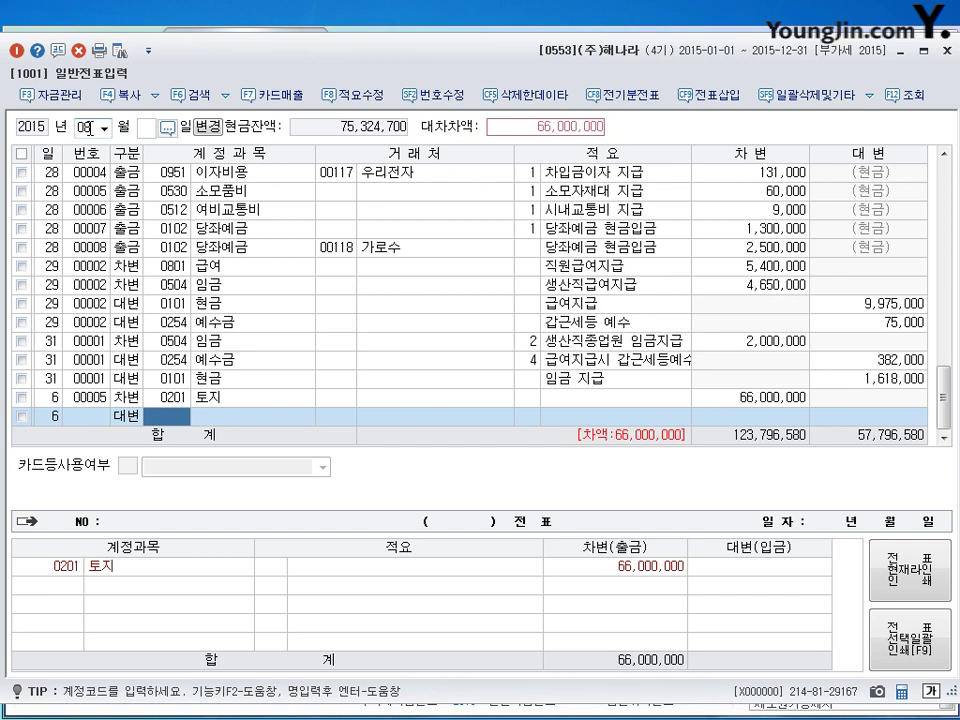
text(103)
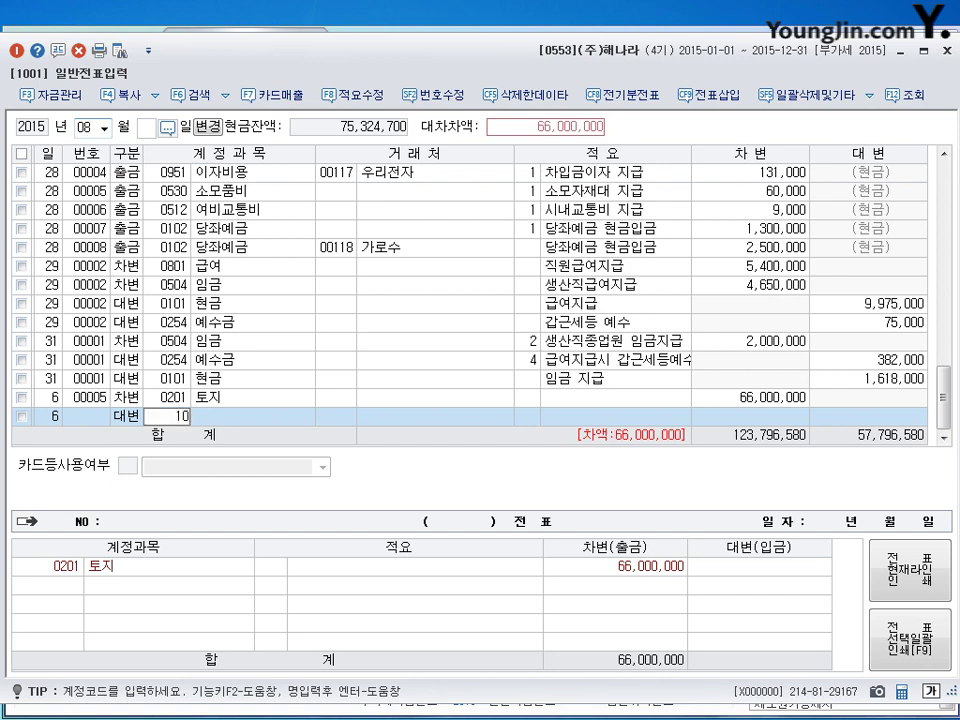
key(Return)
key(Return)
key(Return)
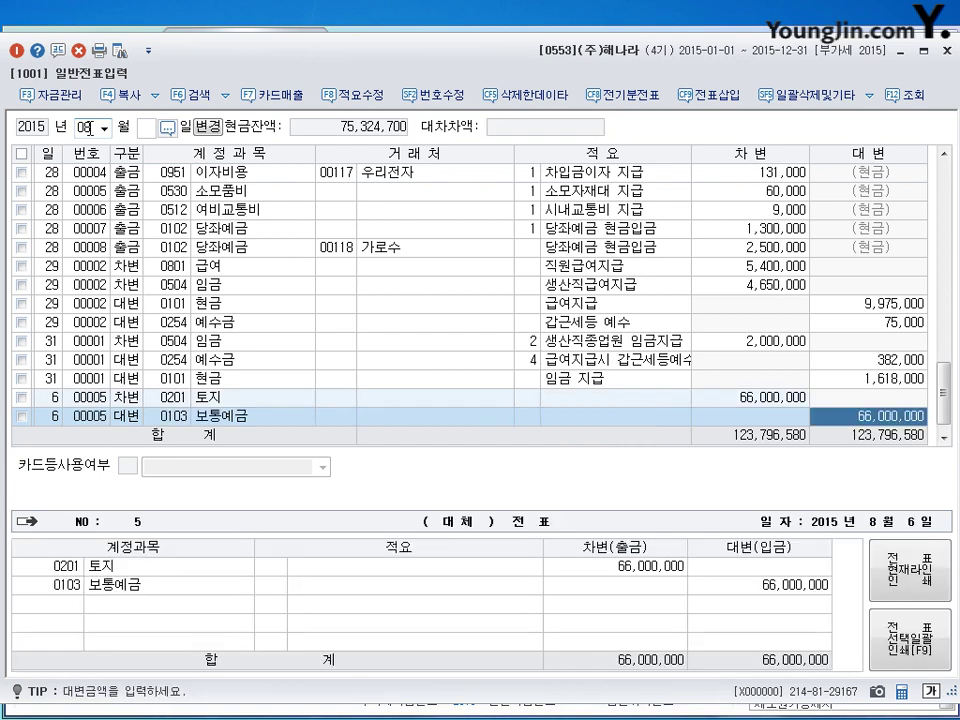
text(46000000)
key(Return)
key(Return)
Add a second August 6 credit (대변) line for 0253 미지급금 of 20,000,000 with trading partner 00156 (주)에이텍.
text(4)
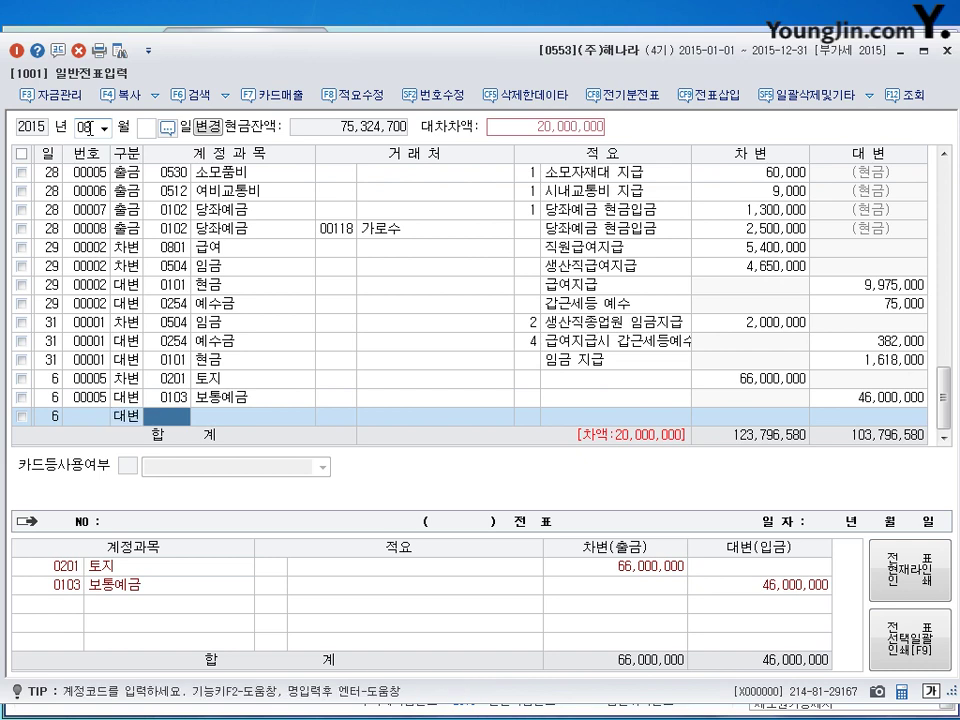
text(253)
key(Return)
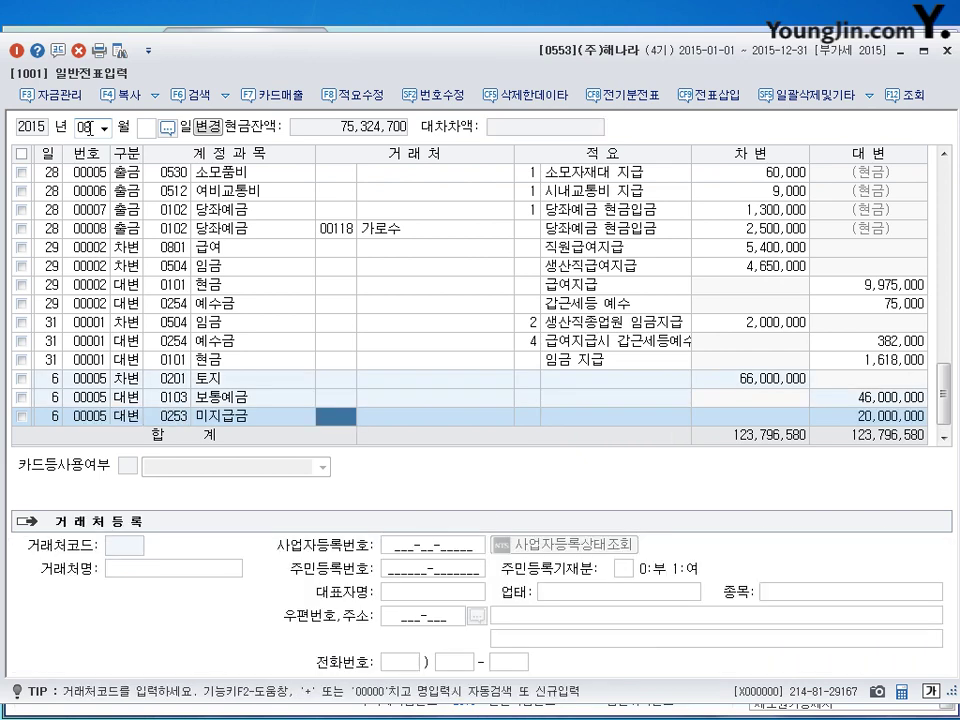
text(에이)
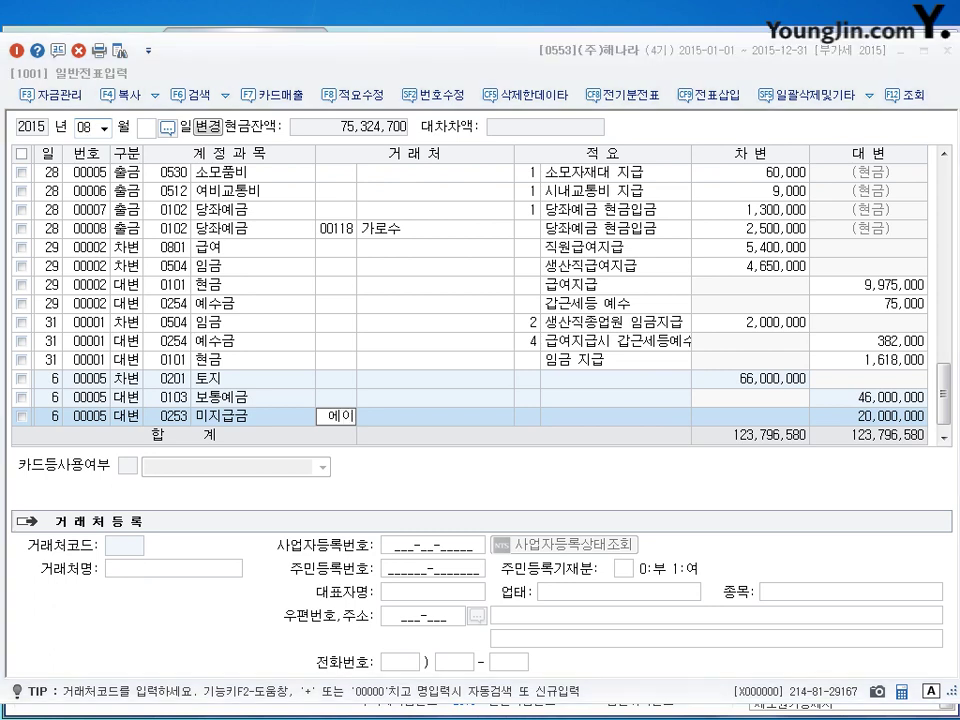
key(Return)
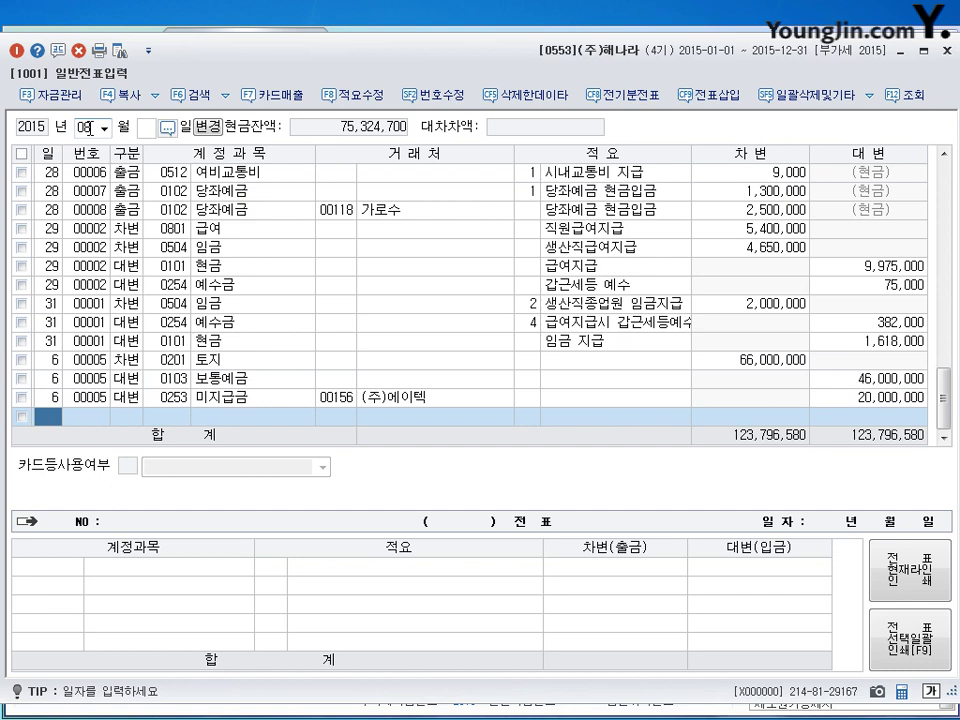
Switch the voucher month to 09 and enter a debit (차변) line on day 25 for 0508 퇴직급여 of 7,500,000.
click(87, 128)
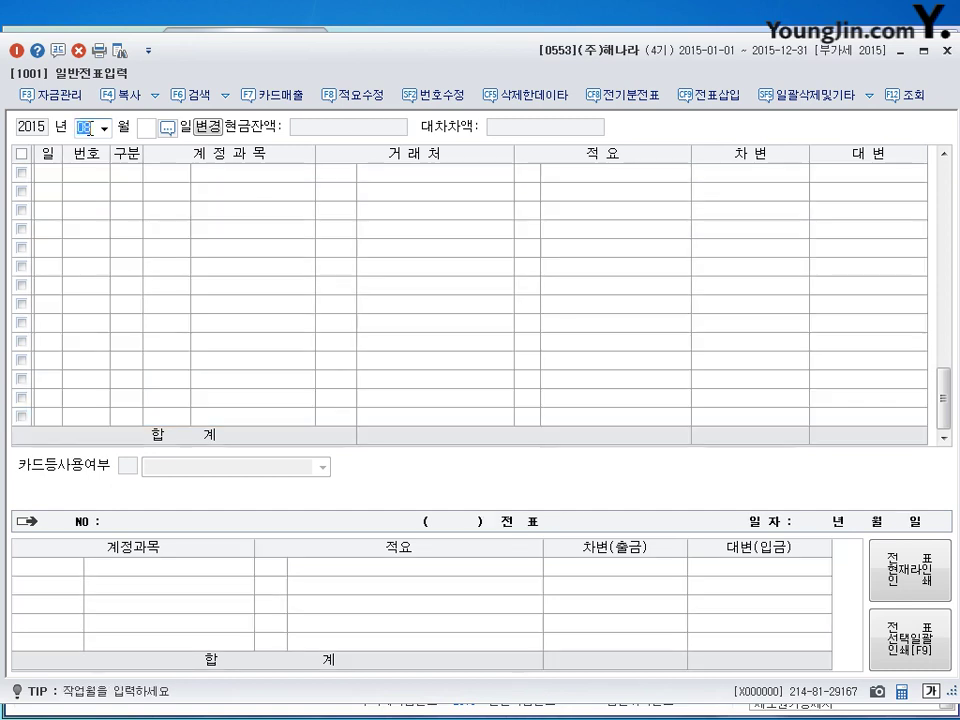
text(09)
key(Return)
text(25)
key(Return)
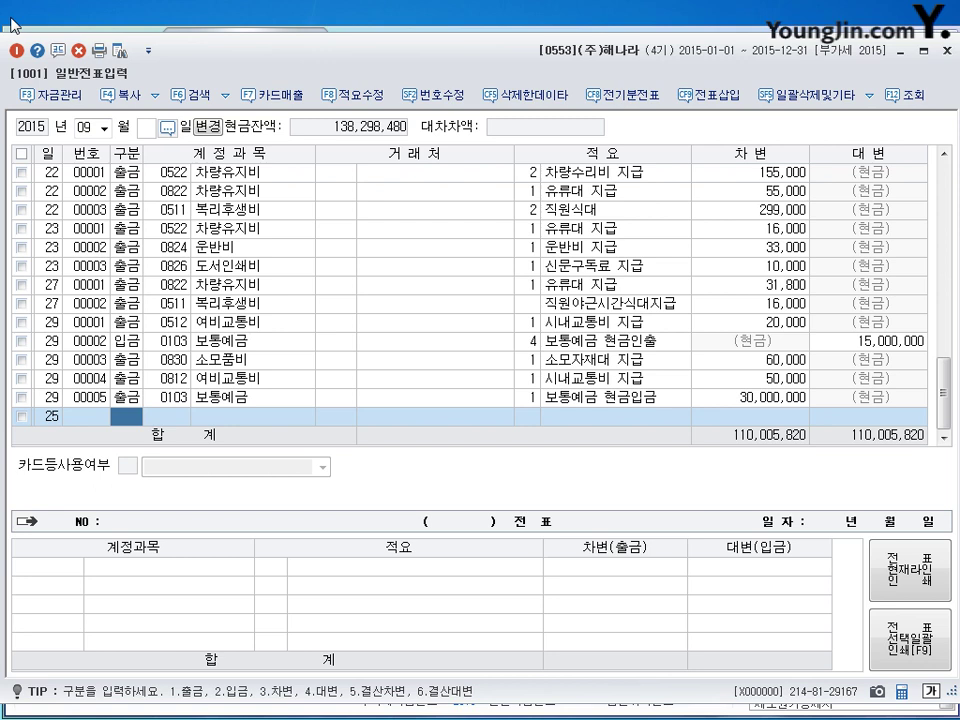
text(3)
key(Return)
text(508)
key(Return)
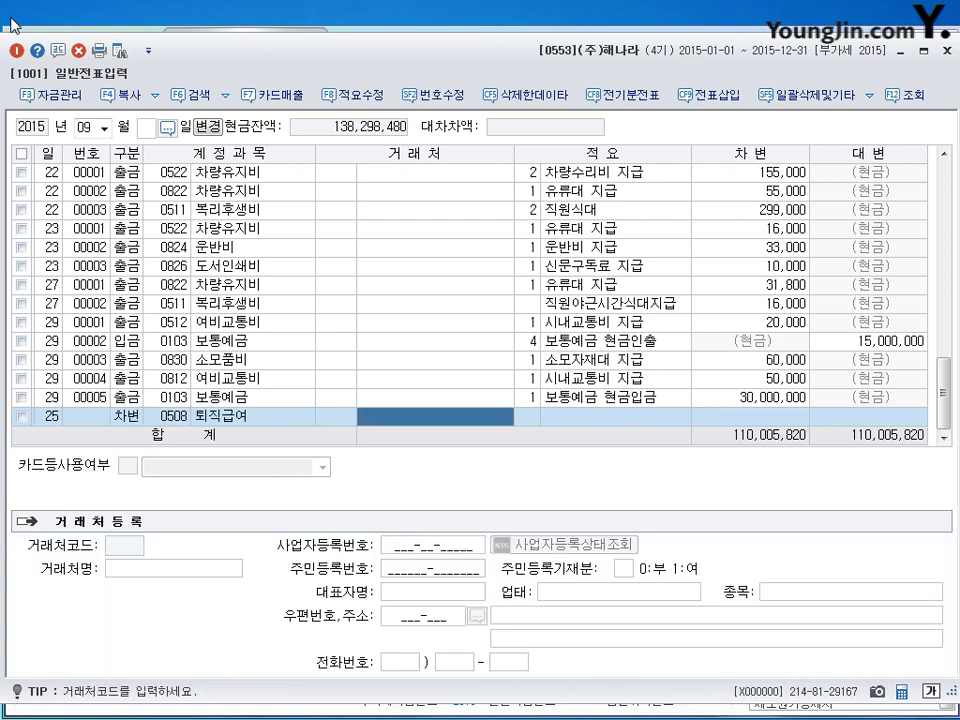
key(Return)
key(Return)
text(7500000)
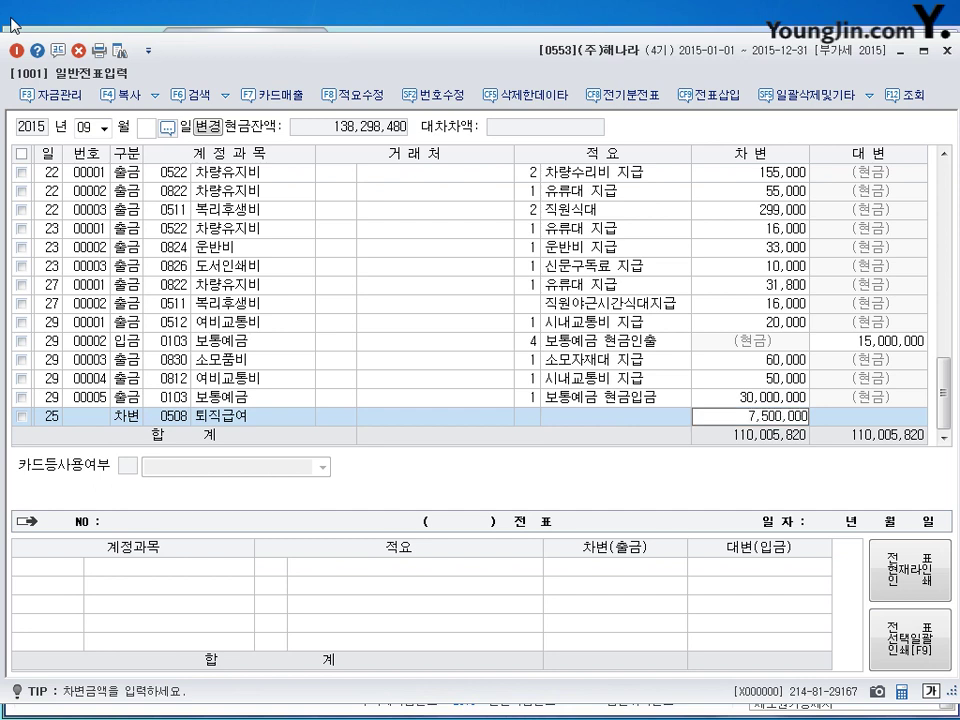
key(Return)
Add a second September 25 debit (차변) line for 0531 수수료비용 of 500,000.
text(4)
key(Return)
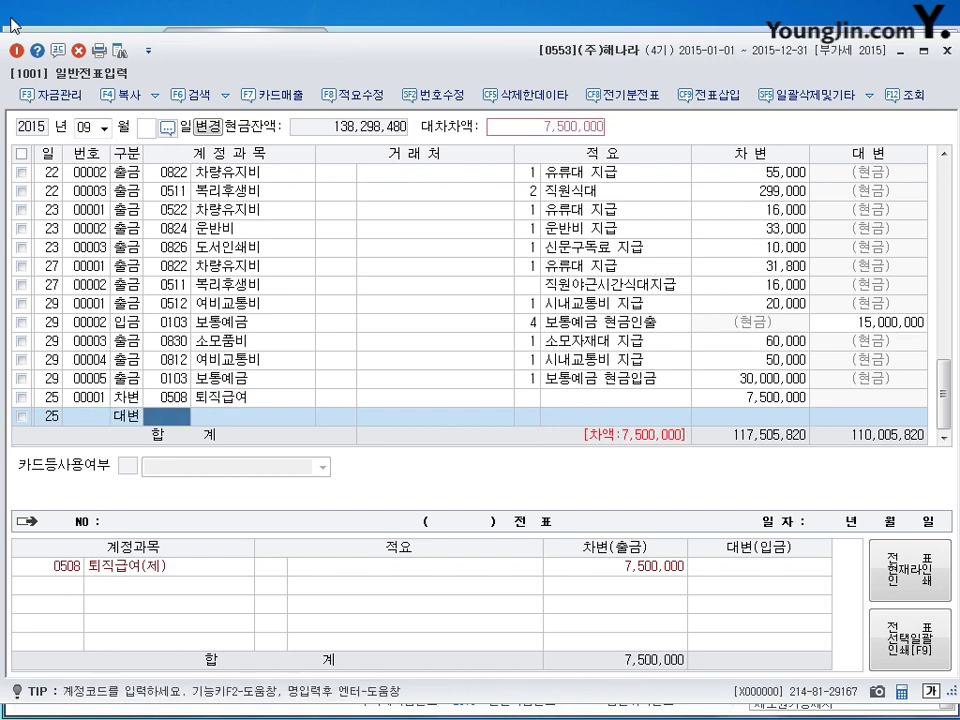
key(Left)
text(3)
key(Return)
text(531)
key(Return)
key(Return)
key(Return)
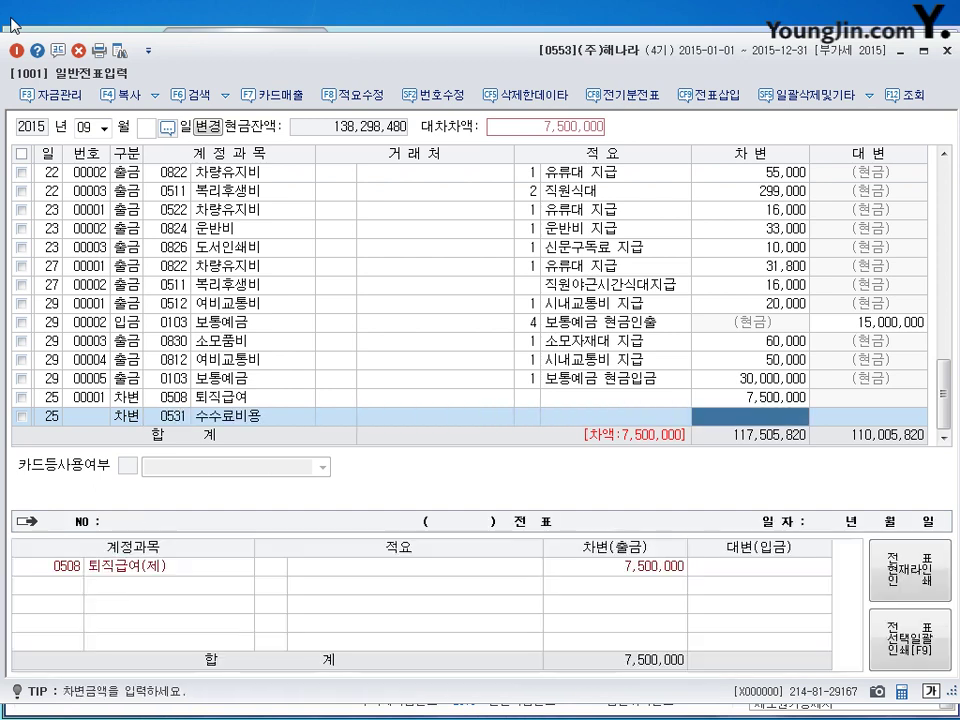
text(5000000)
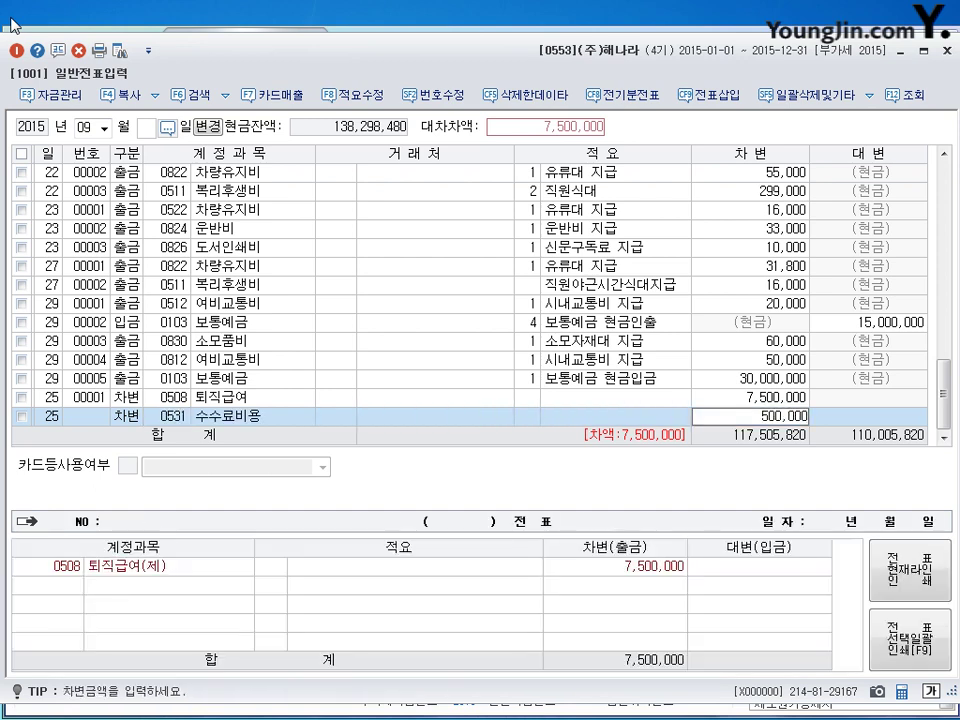
key(Return)
Add the September 25 credit (대변) line for 0103 보통예금 of 8,000,000 and move to a new blank line.
text(4)
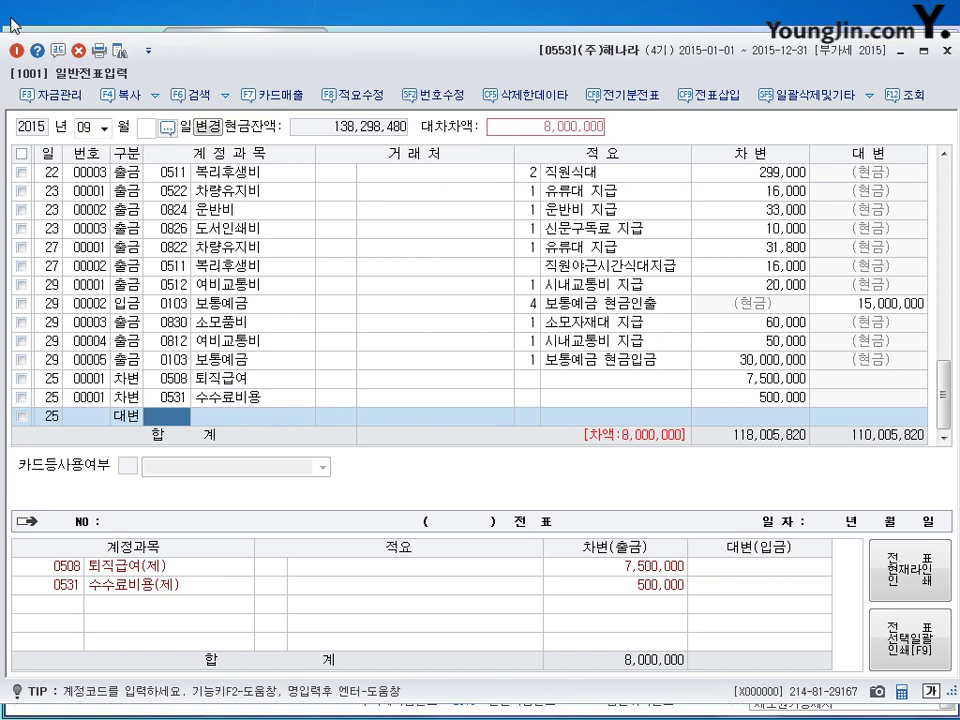
text(103)
key(Return)
key(Return)
key(Return)
key(Return)
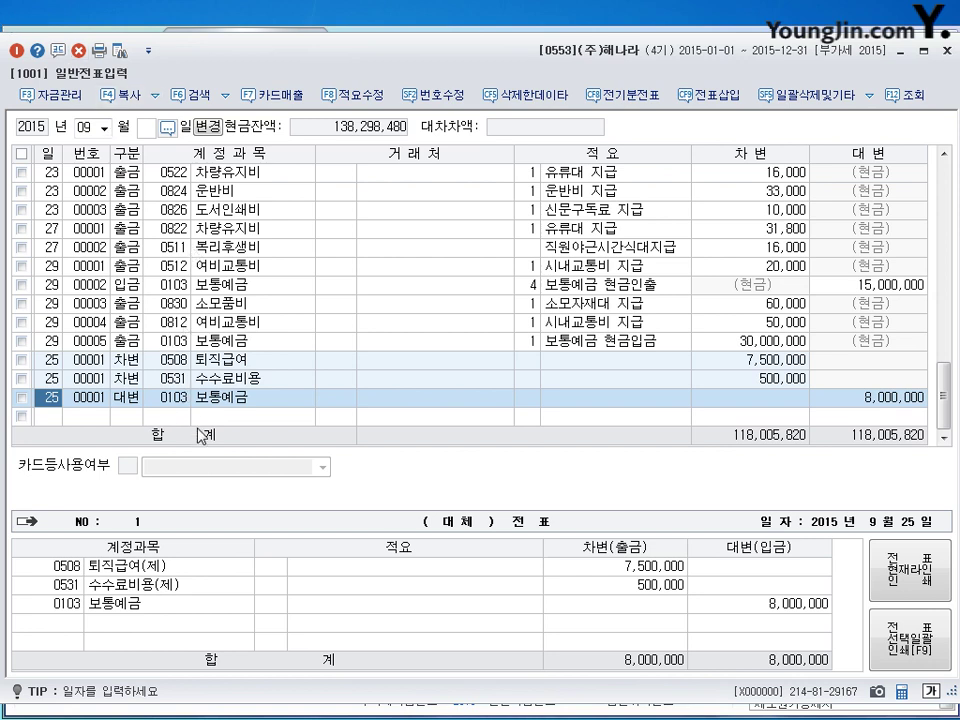
key(Down)
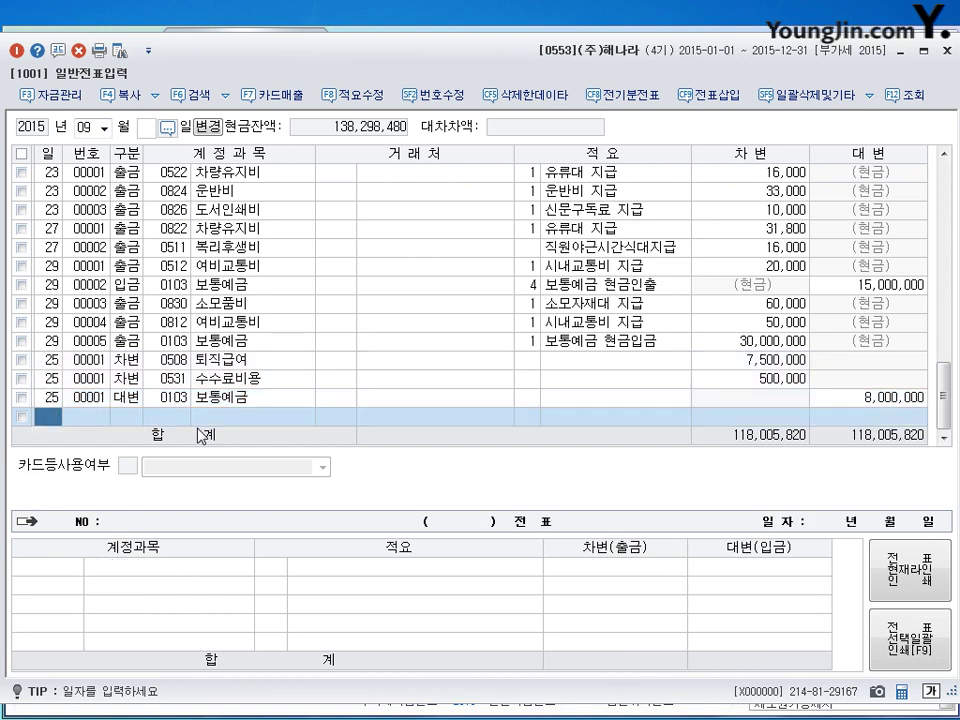
Enter a September 30 debit (차변) line for 0951 이자비용 of 1,000,000.
text(30)
key(Return)
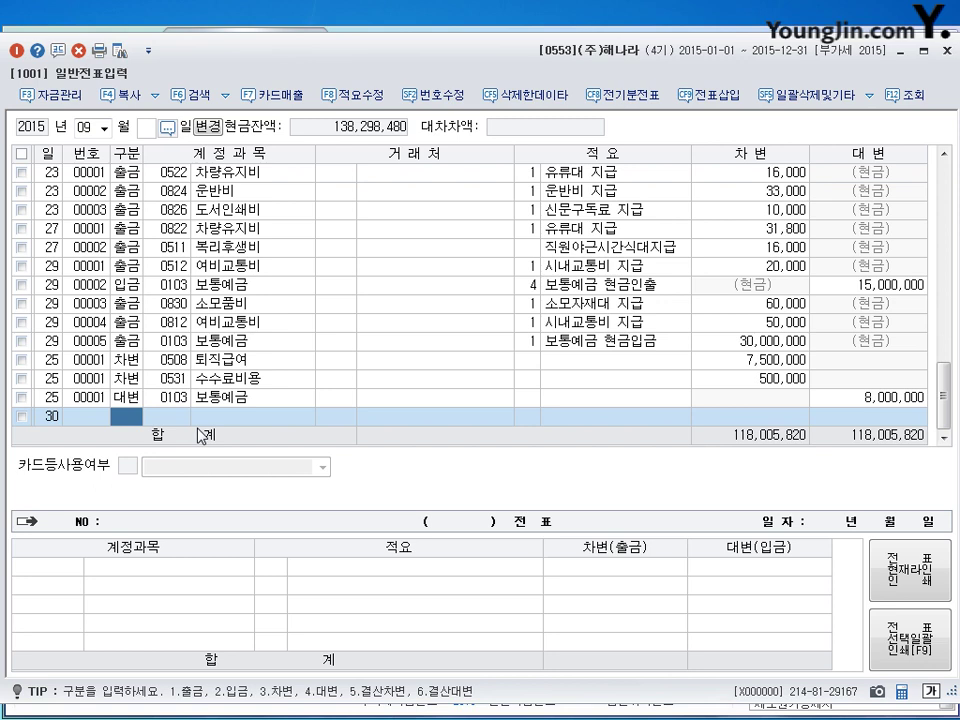
text(3)
key(Return)
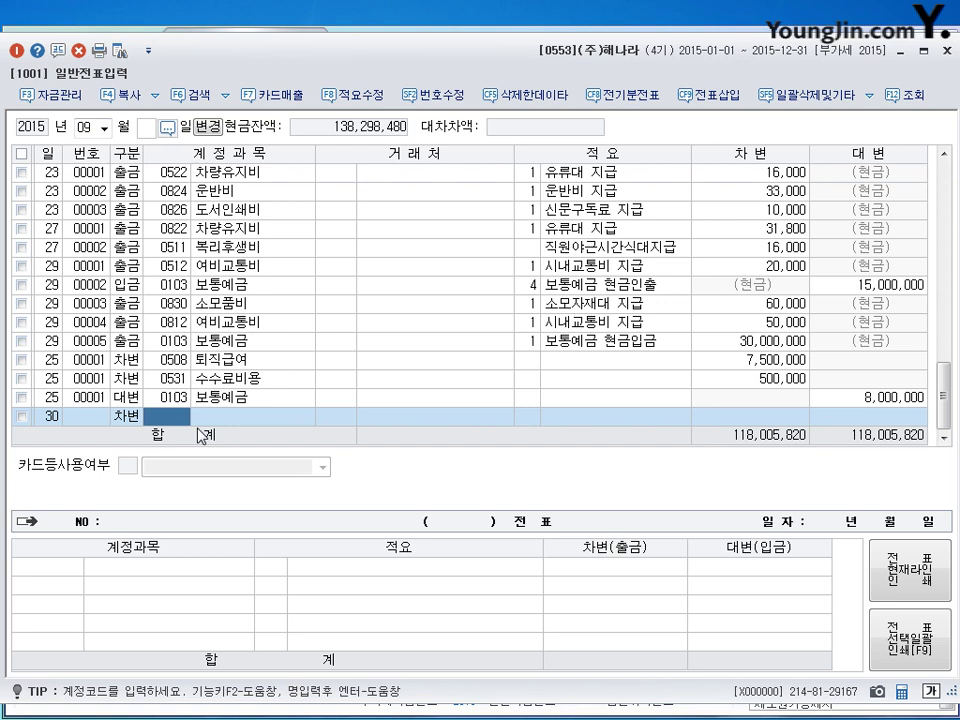
text(0951)
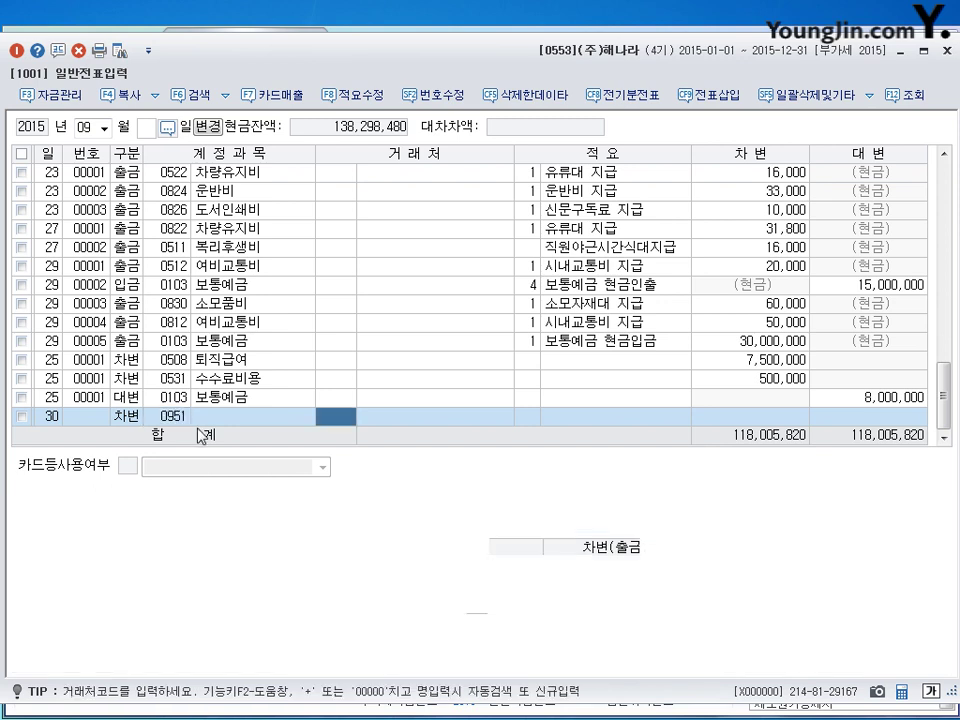
key(Return)
key(Return)
key(Return)
text(1000000)
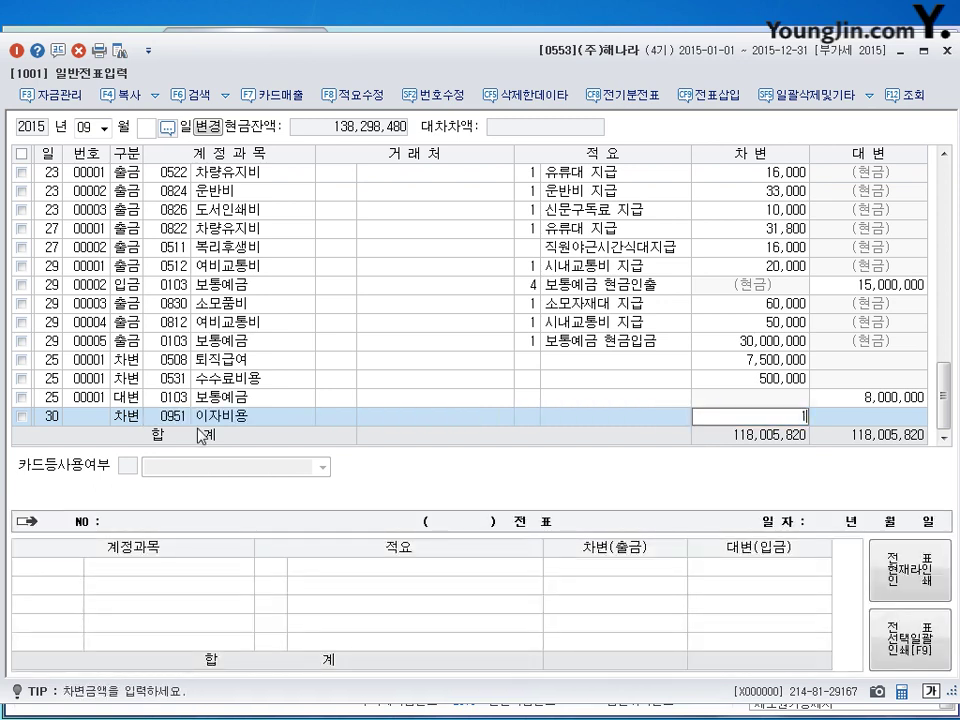
key(Return)
Add a September 30 credit (대변) line for 0254 예수금 of 275,000.
key(Return)
text(4)
key(Return)
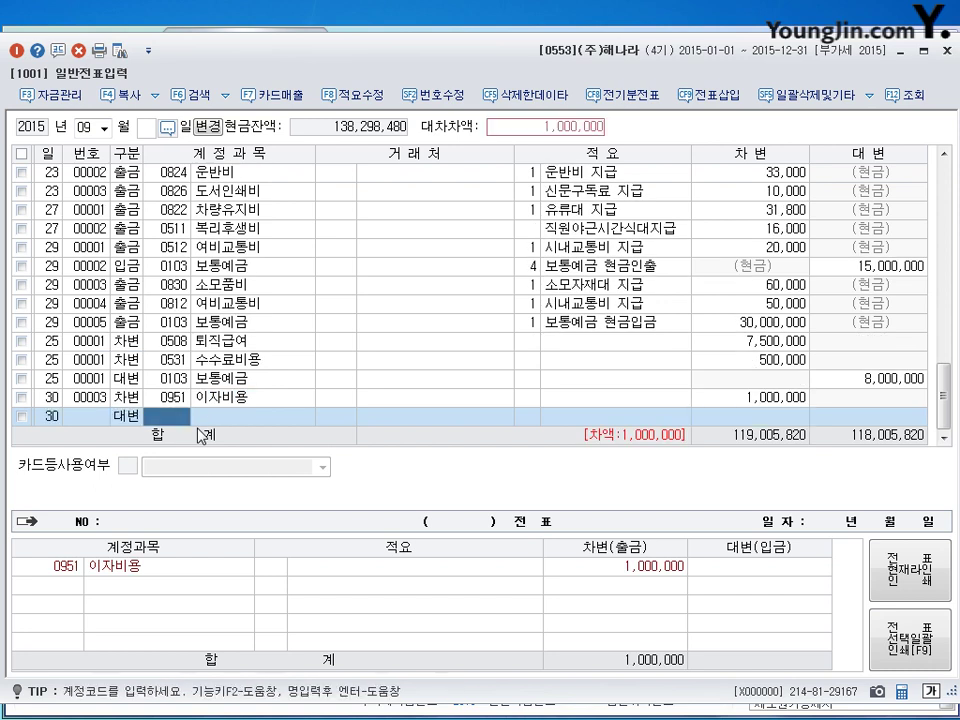
text(0254)
key(Return)
key(Return)
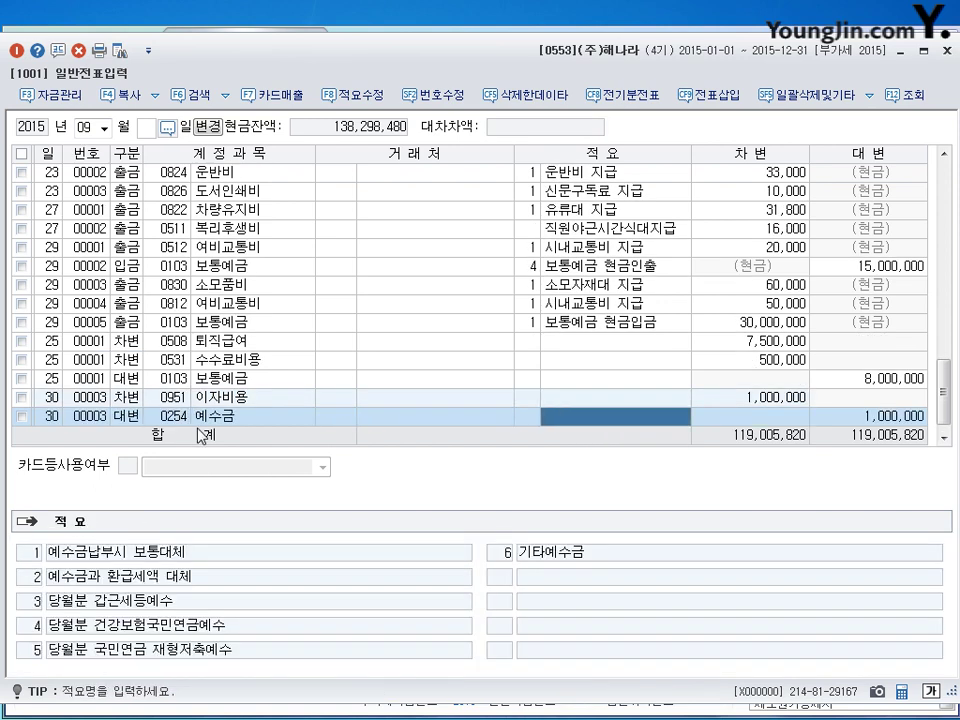
key(Return)
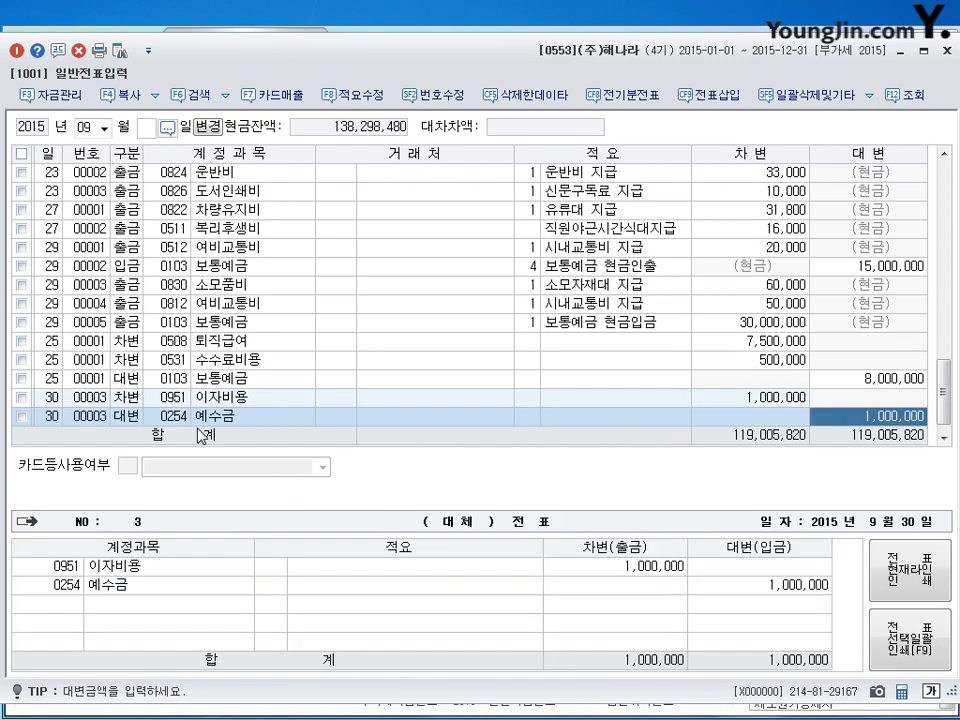
text(275000)
key(Return)
Add a second September 30 credit (대변) line for 0101 현금 of 725,000 and move to a new blank line.
key(Return)
text(4)
key(Return)
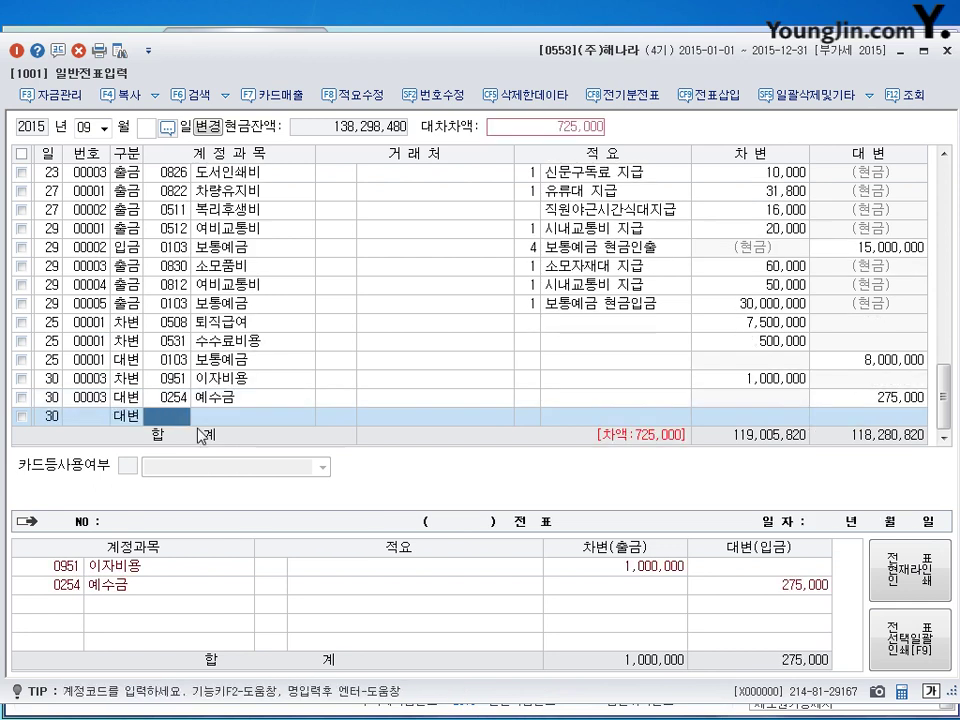
text(101)
key(Return)
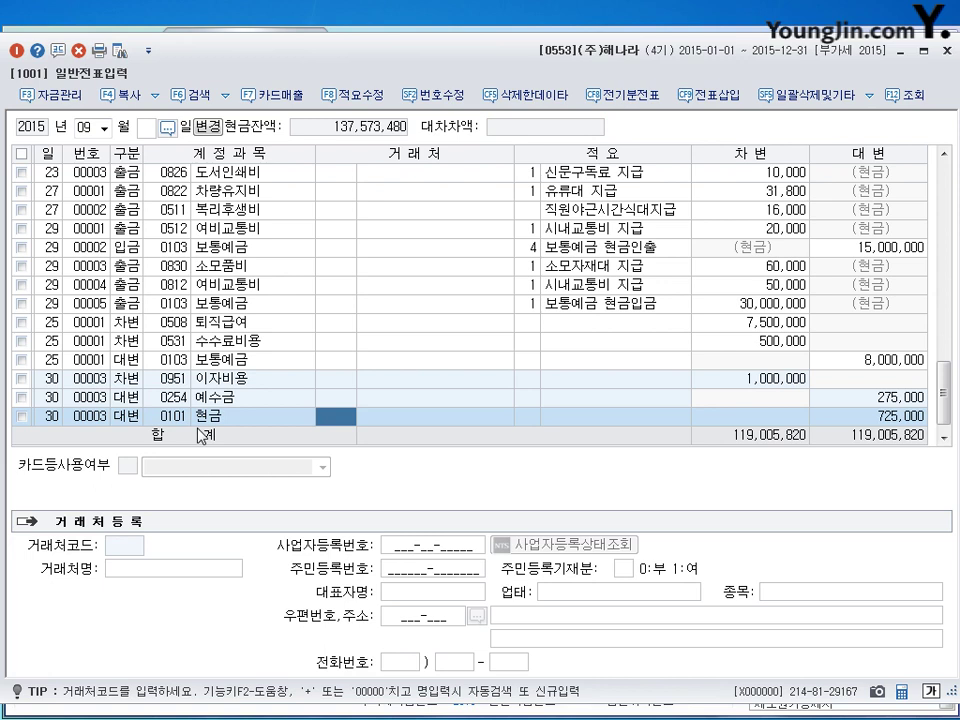
key(Return)
key(Return)
key(Return)
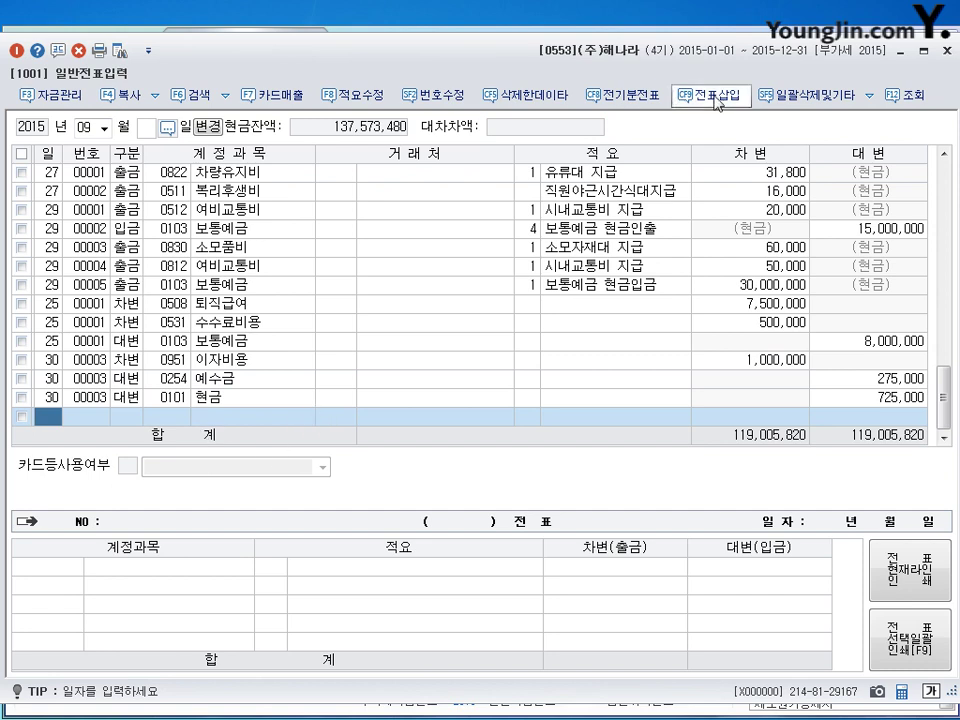
Close 일반전표입력, open 매입매출전표입력 and load the vouchers for month 07.
click(945, 51)
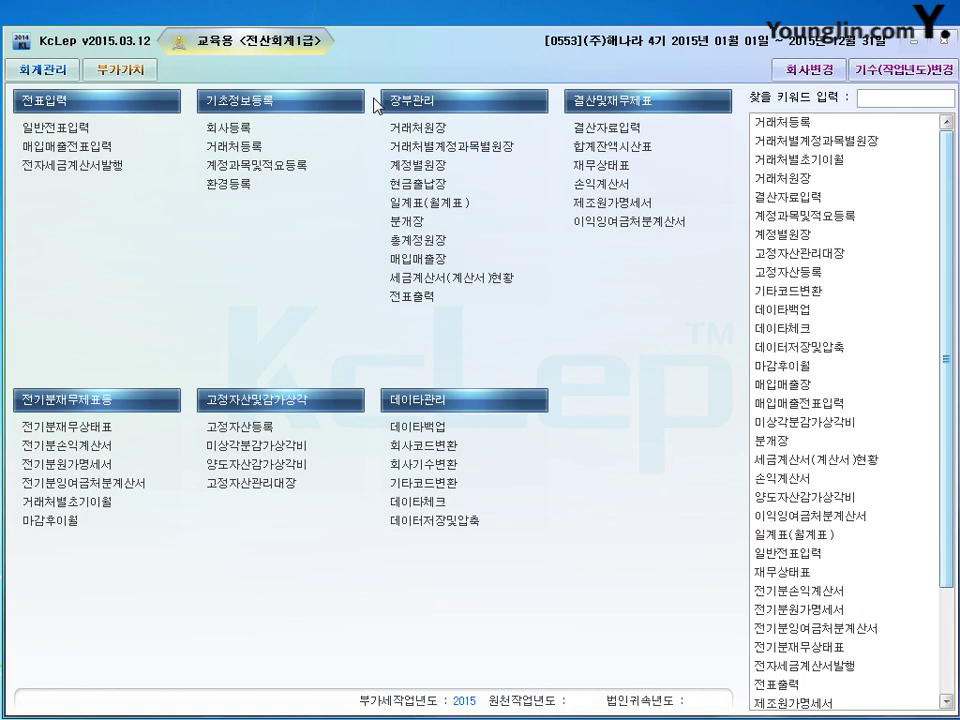
click(104, 148)
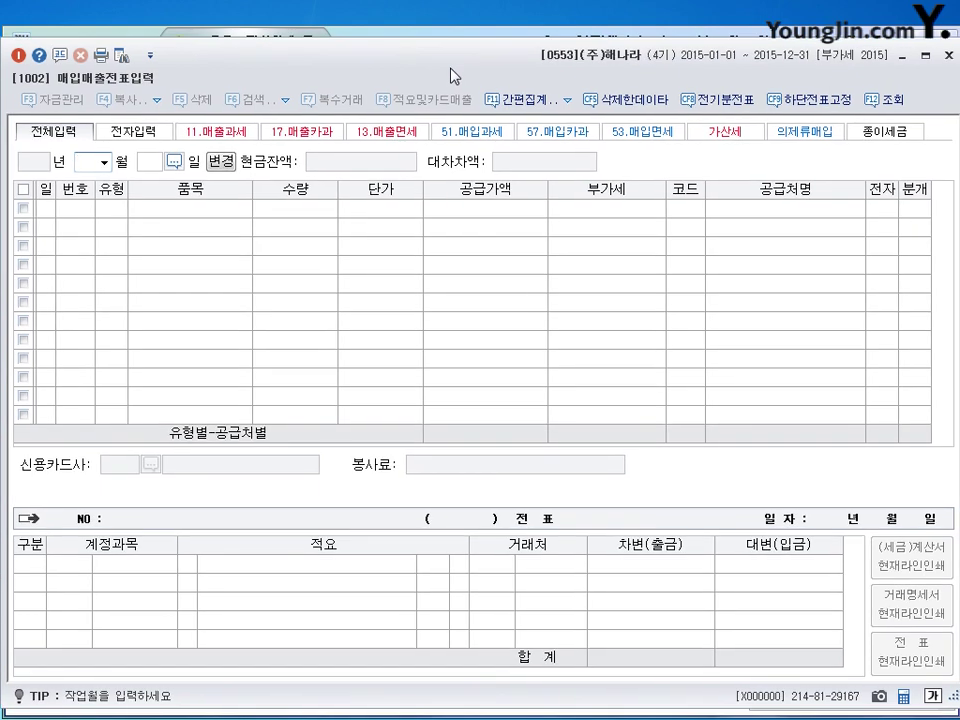
text(07)
key(Return)
key(Return)
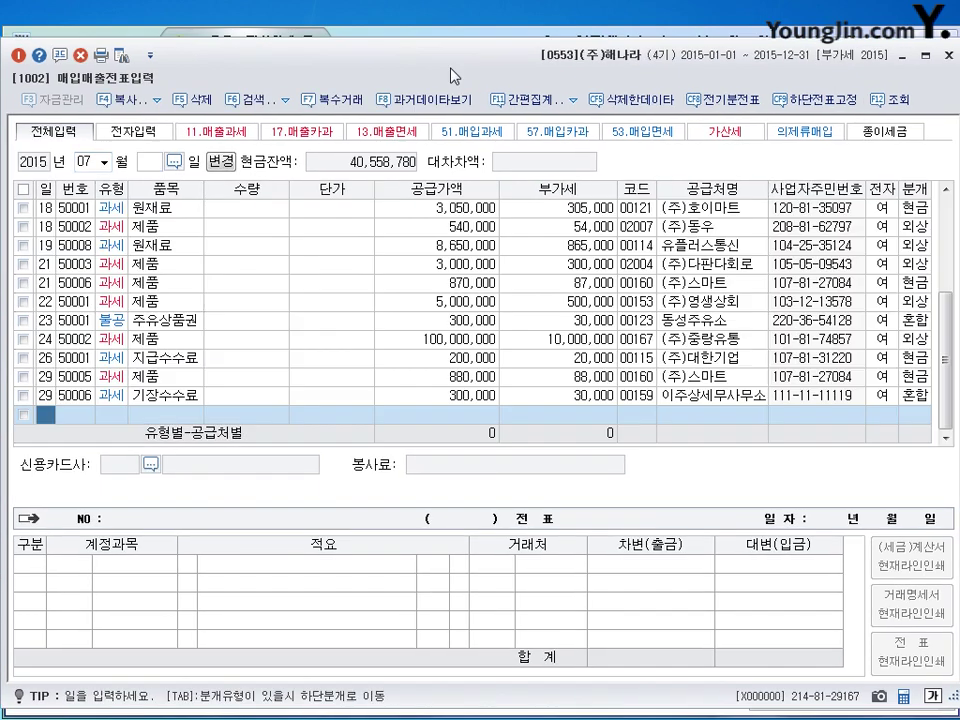
Start a new line on day 8 and go to the 유형 field of the 기장수수료 entry above it.
text(8)
key(Return)
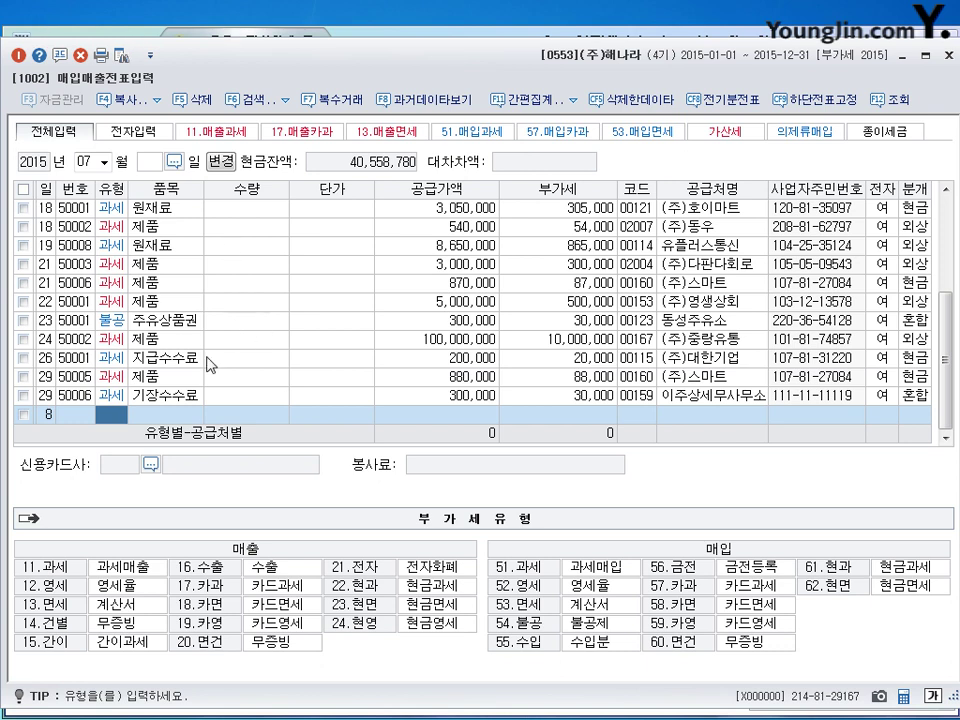
key(Up)
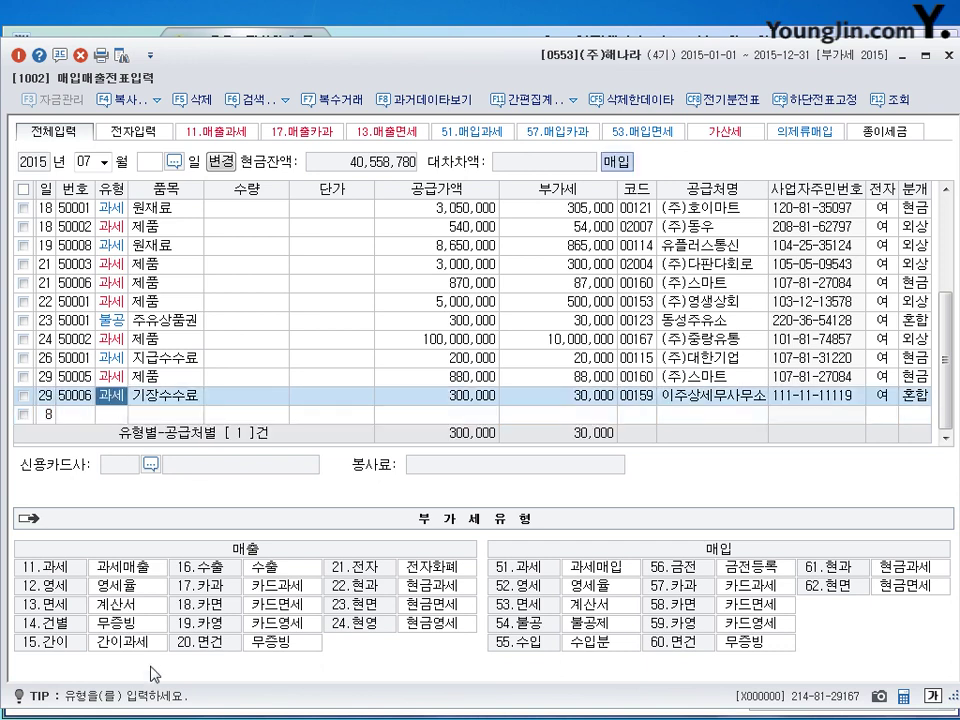